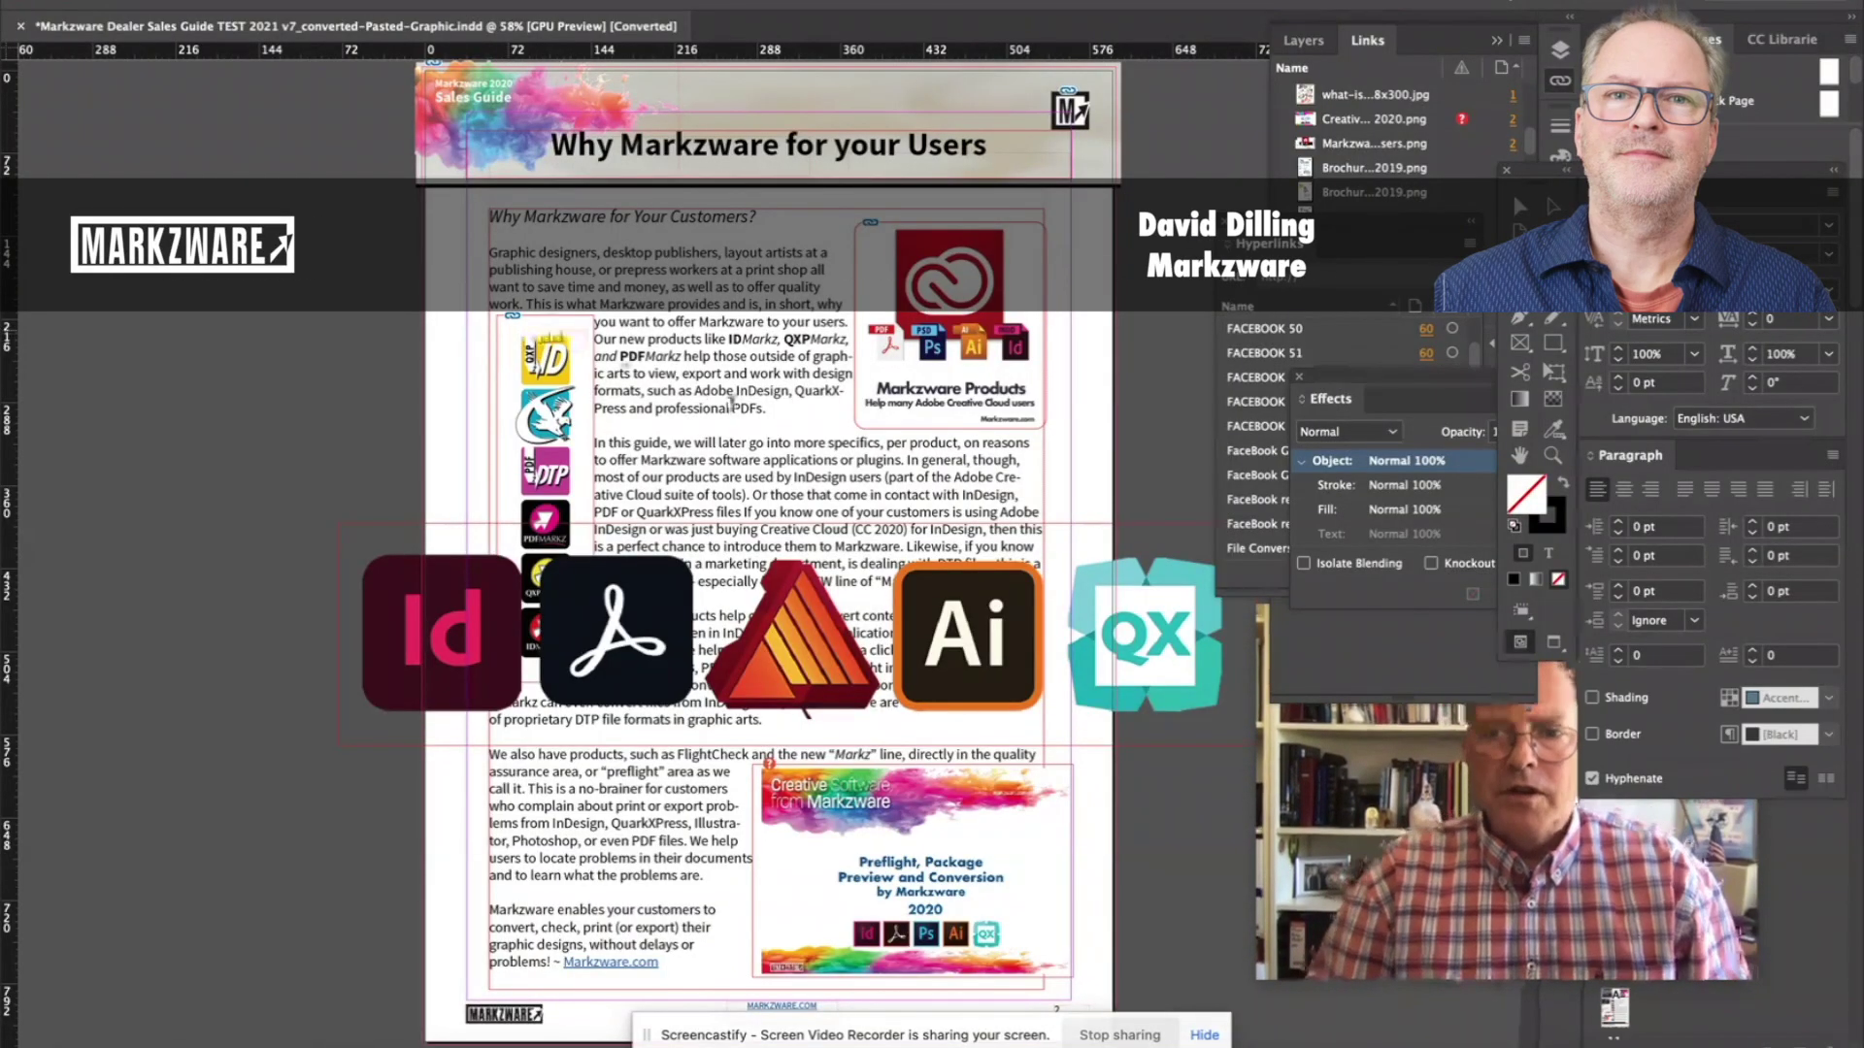
scroll(1512, 189, down, 1)
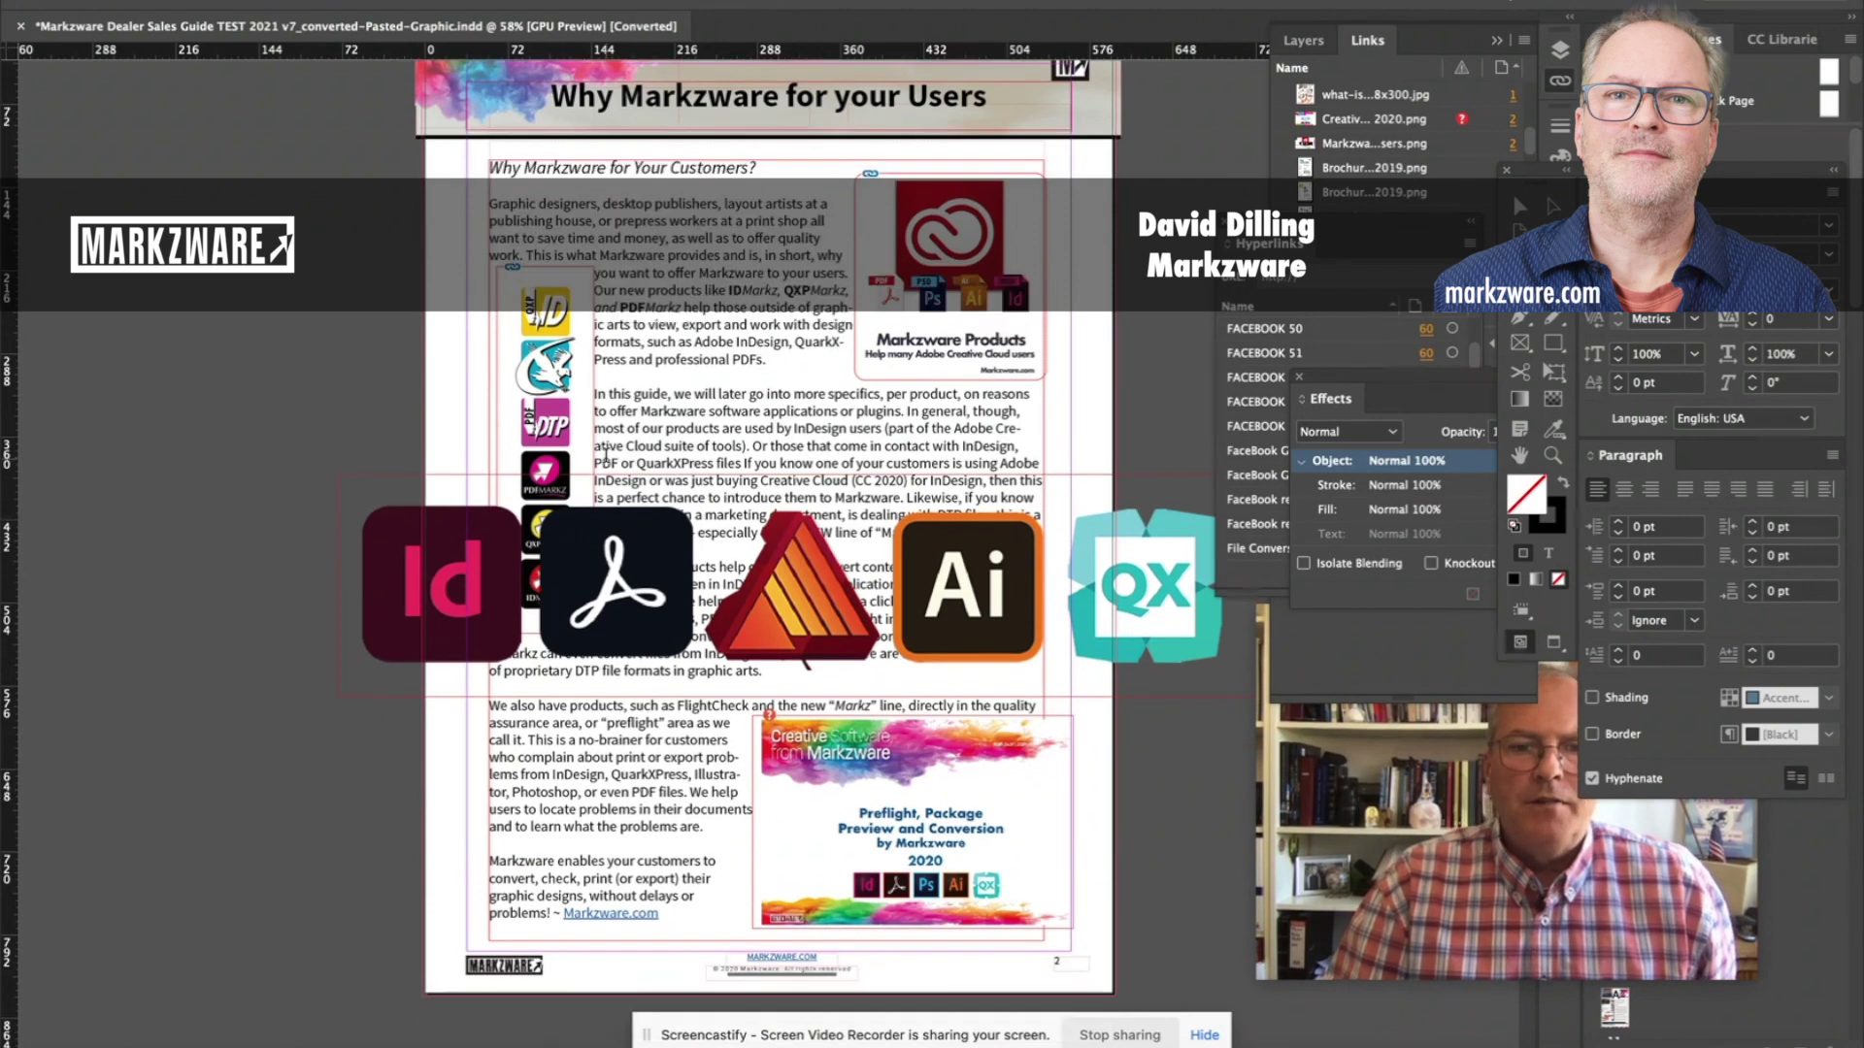
scroll(767, 524, down, 2)
scroll(768, 524, down, 2)
scroll(768, 525, down, 1)
scroll(767, 524, down, 1)
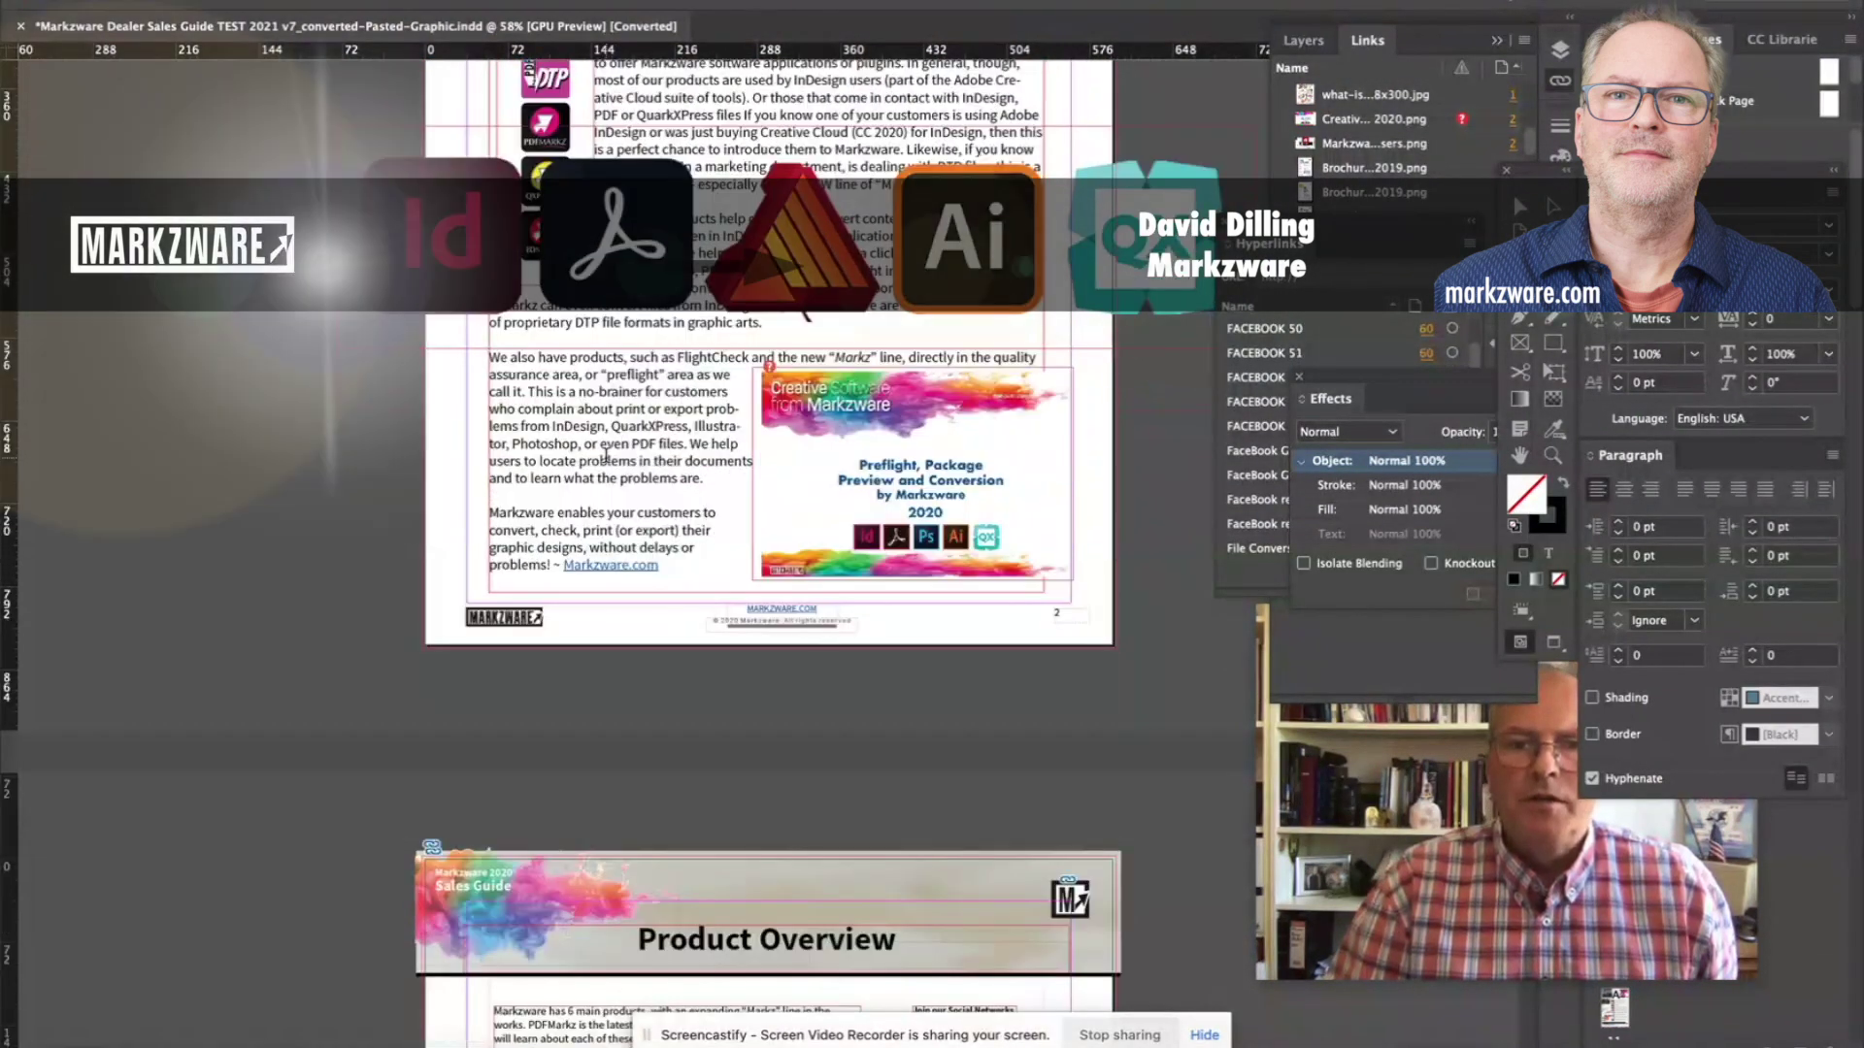
scroll(768, 525, down, 3)
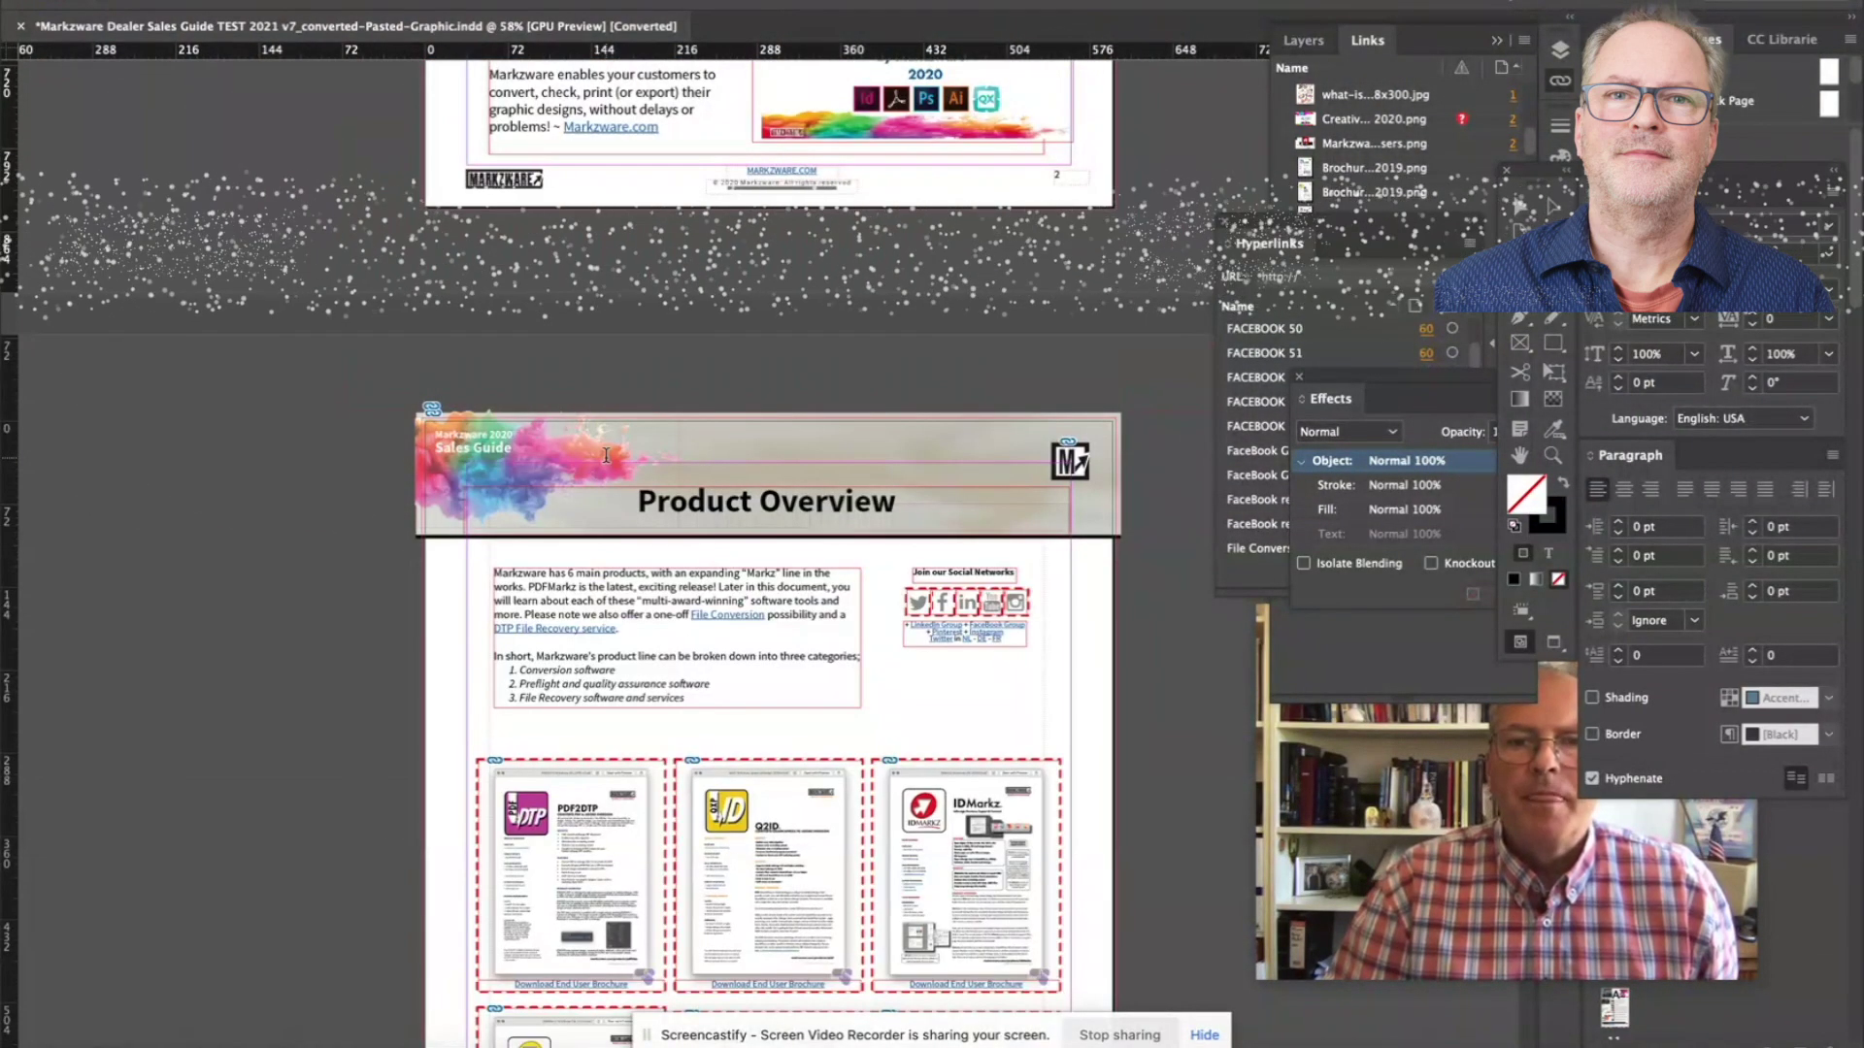
scroll(768, 525, down, 3)
scroll(768, 525, down, 2)
scroll(768, 526, down, 1)
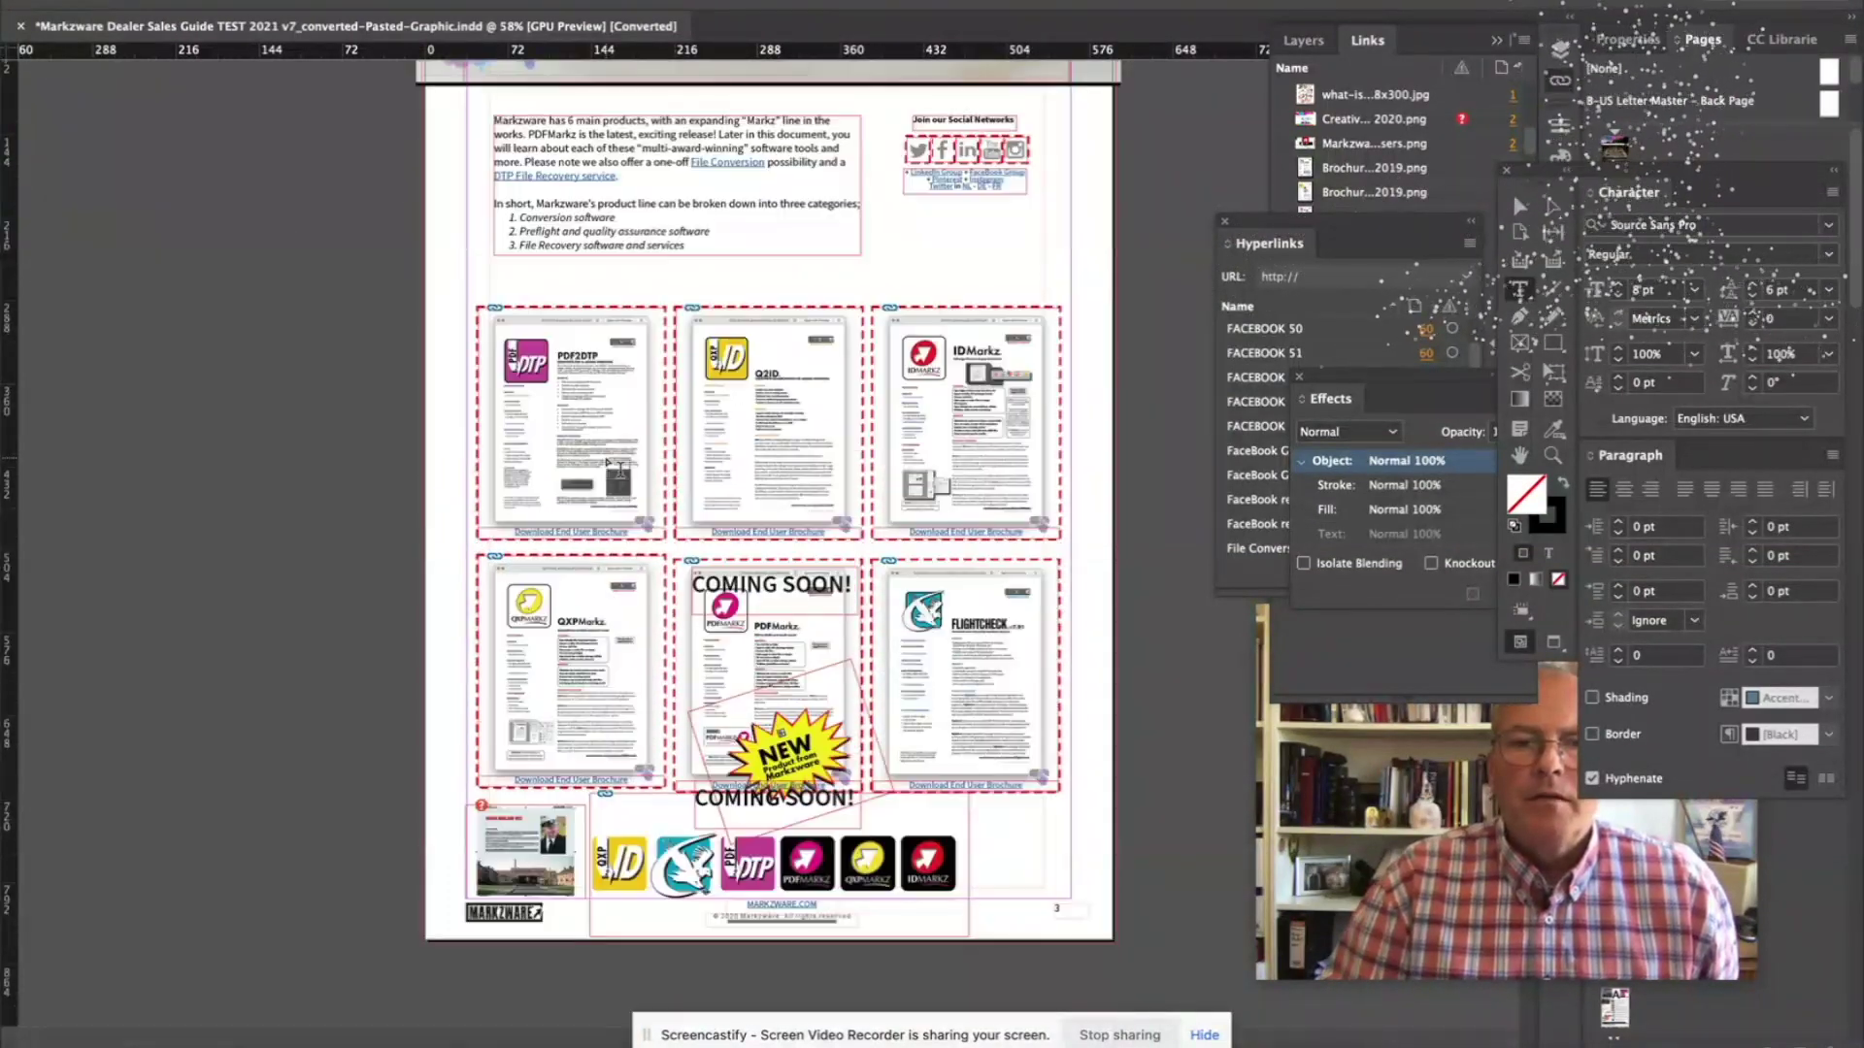
scroll(767, 526, down, 3)
scroll(767, 524, down, 3)
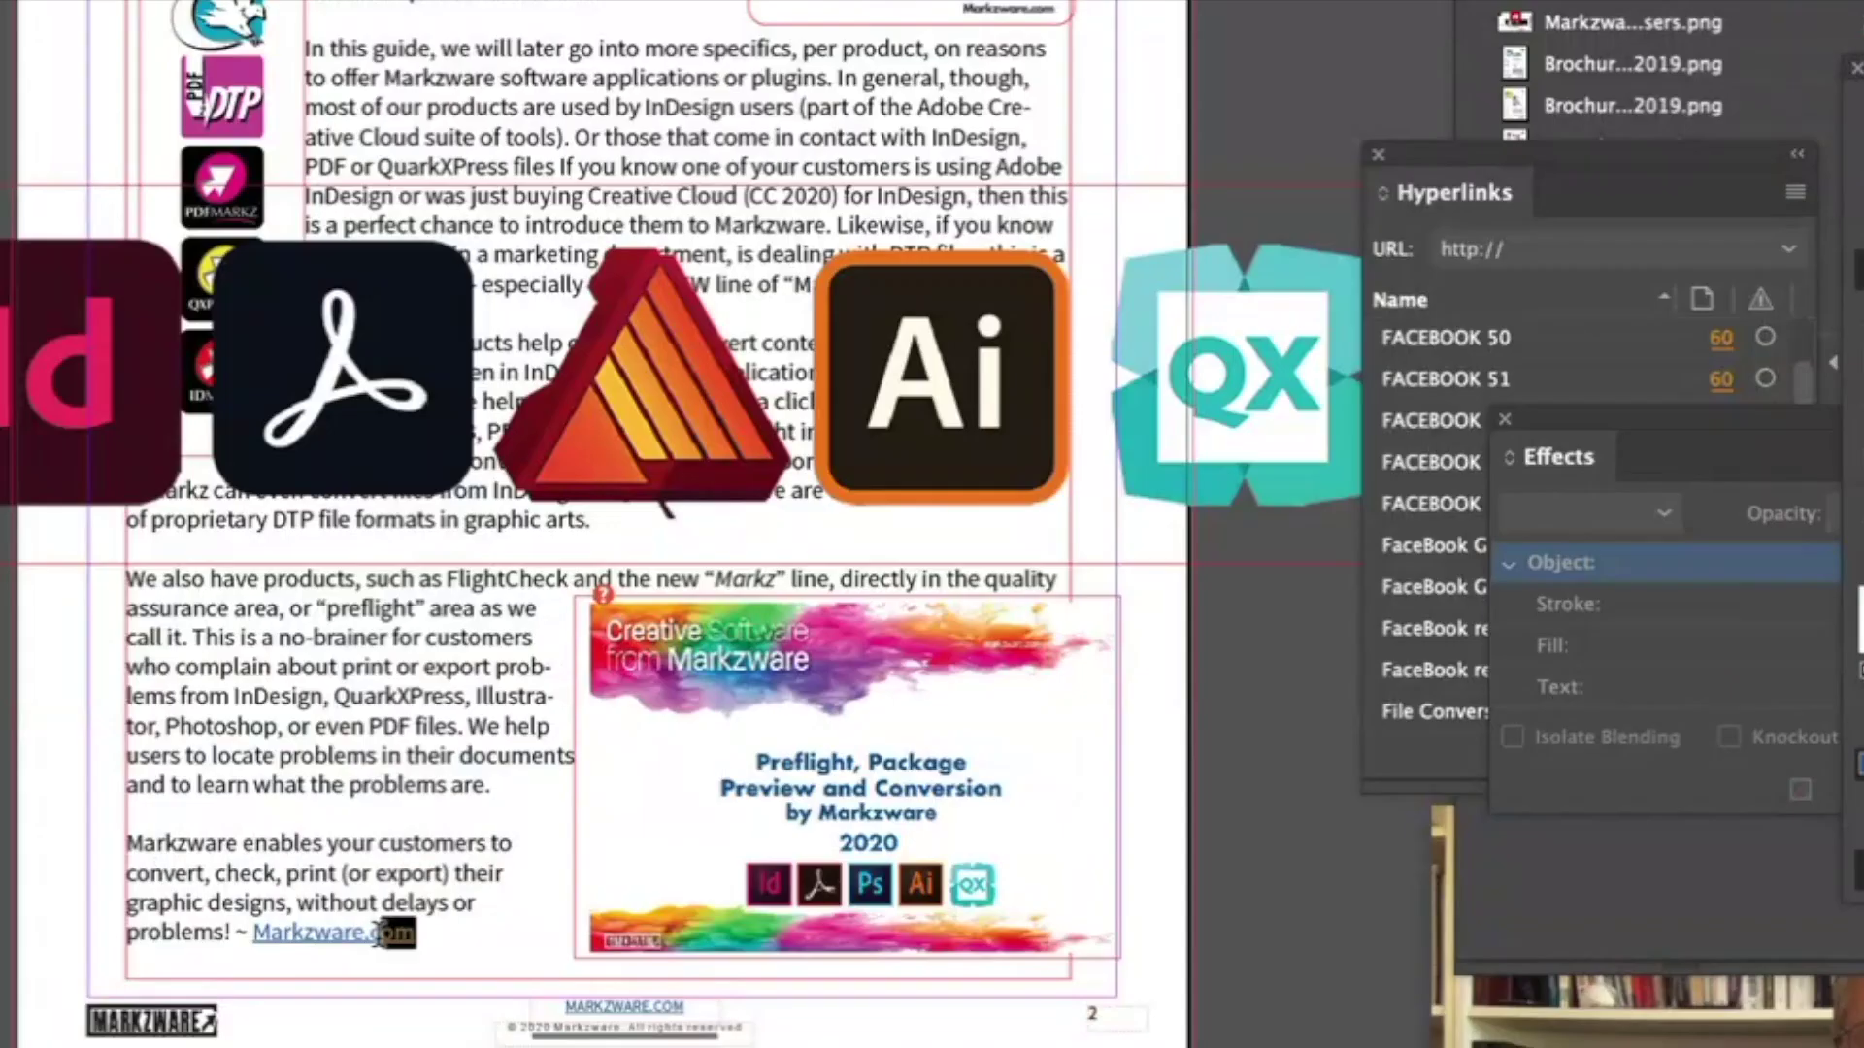
click(256, 935)
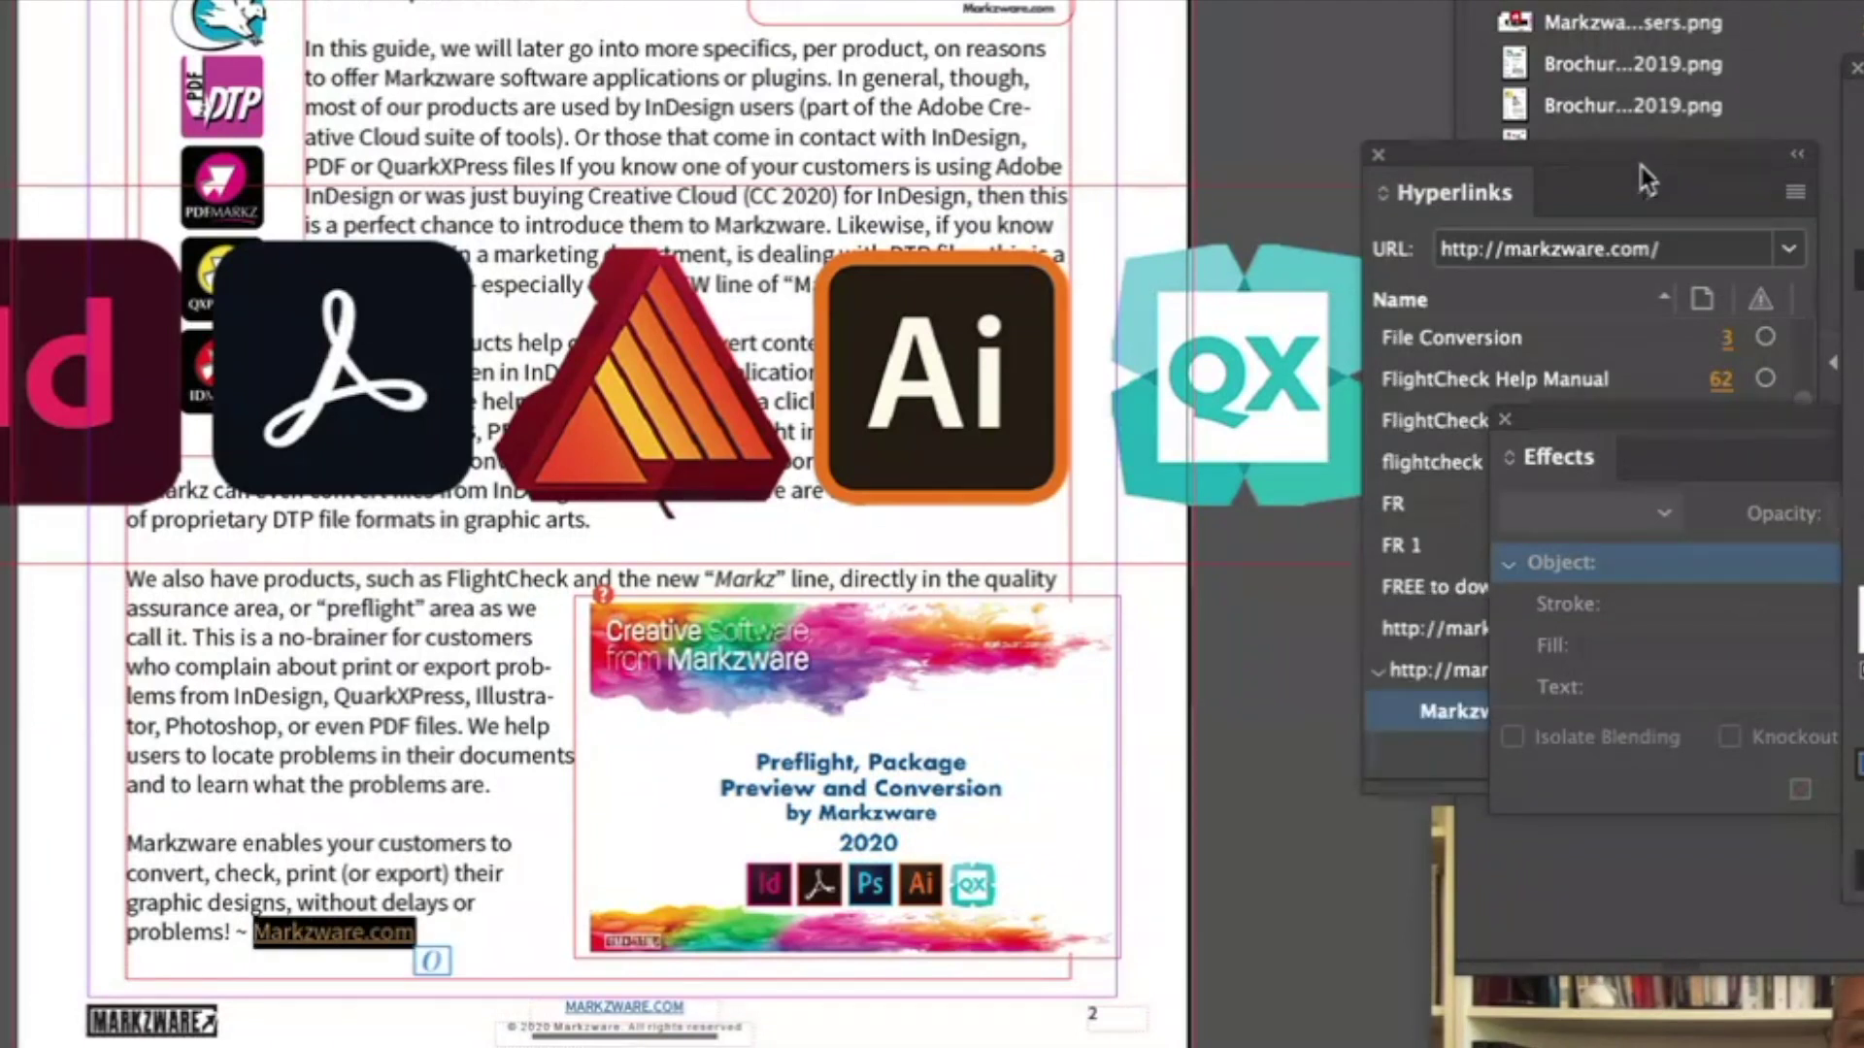
drag(1643, 156, 1585, 1)
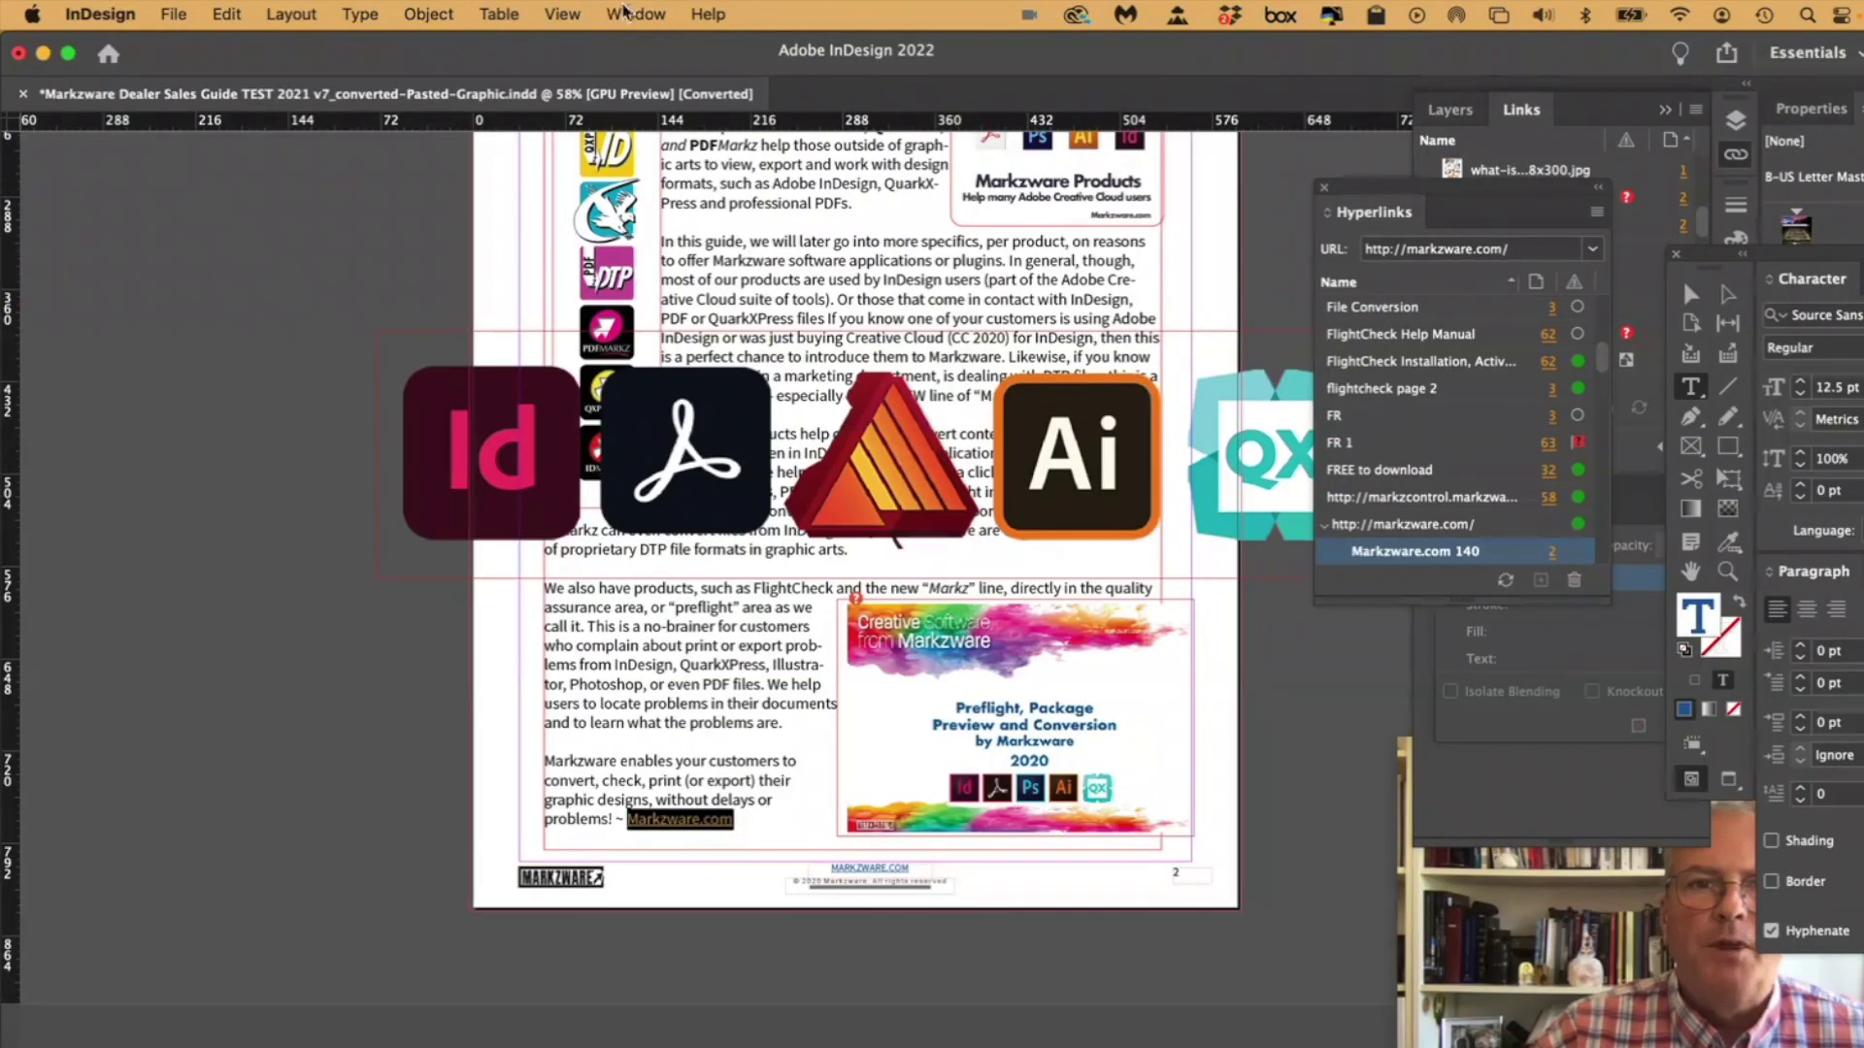
click(637, 13)
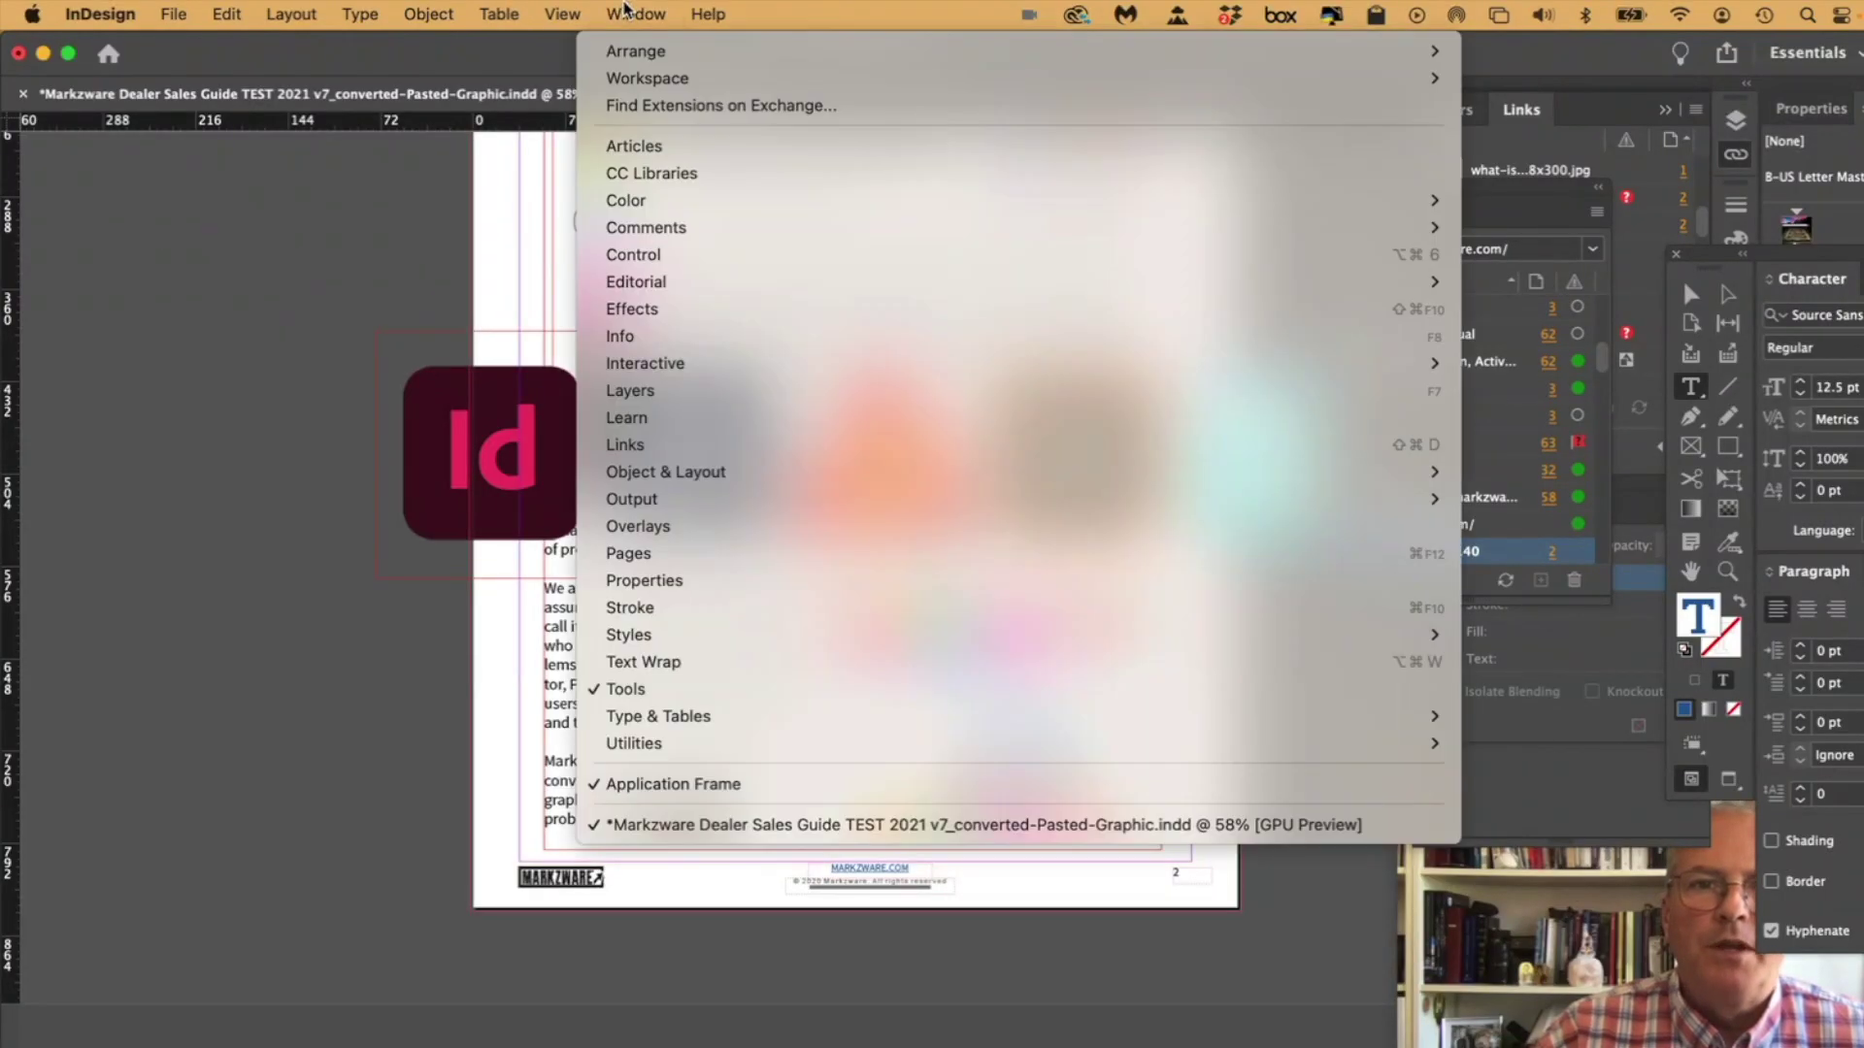
mouse_move(645, 362)
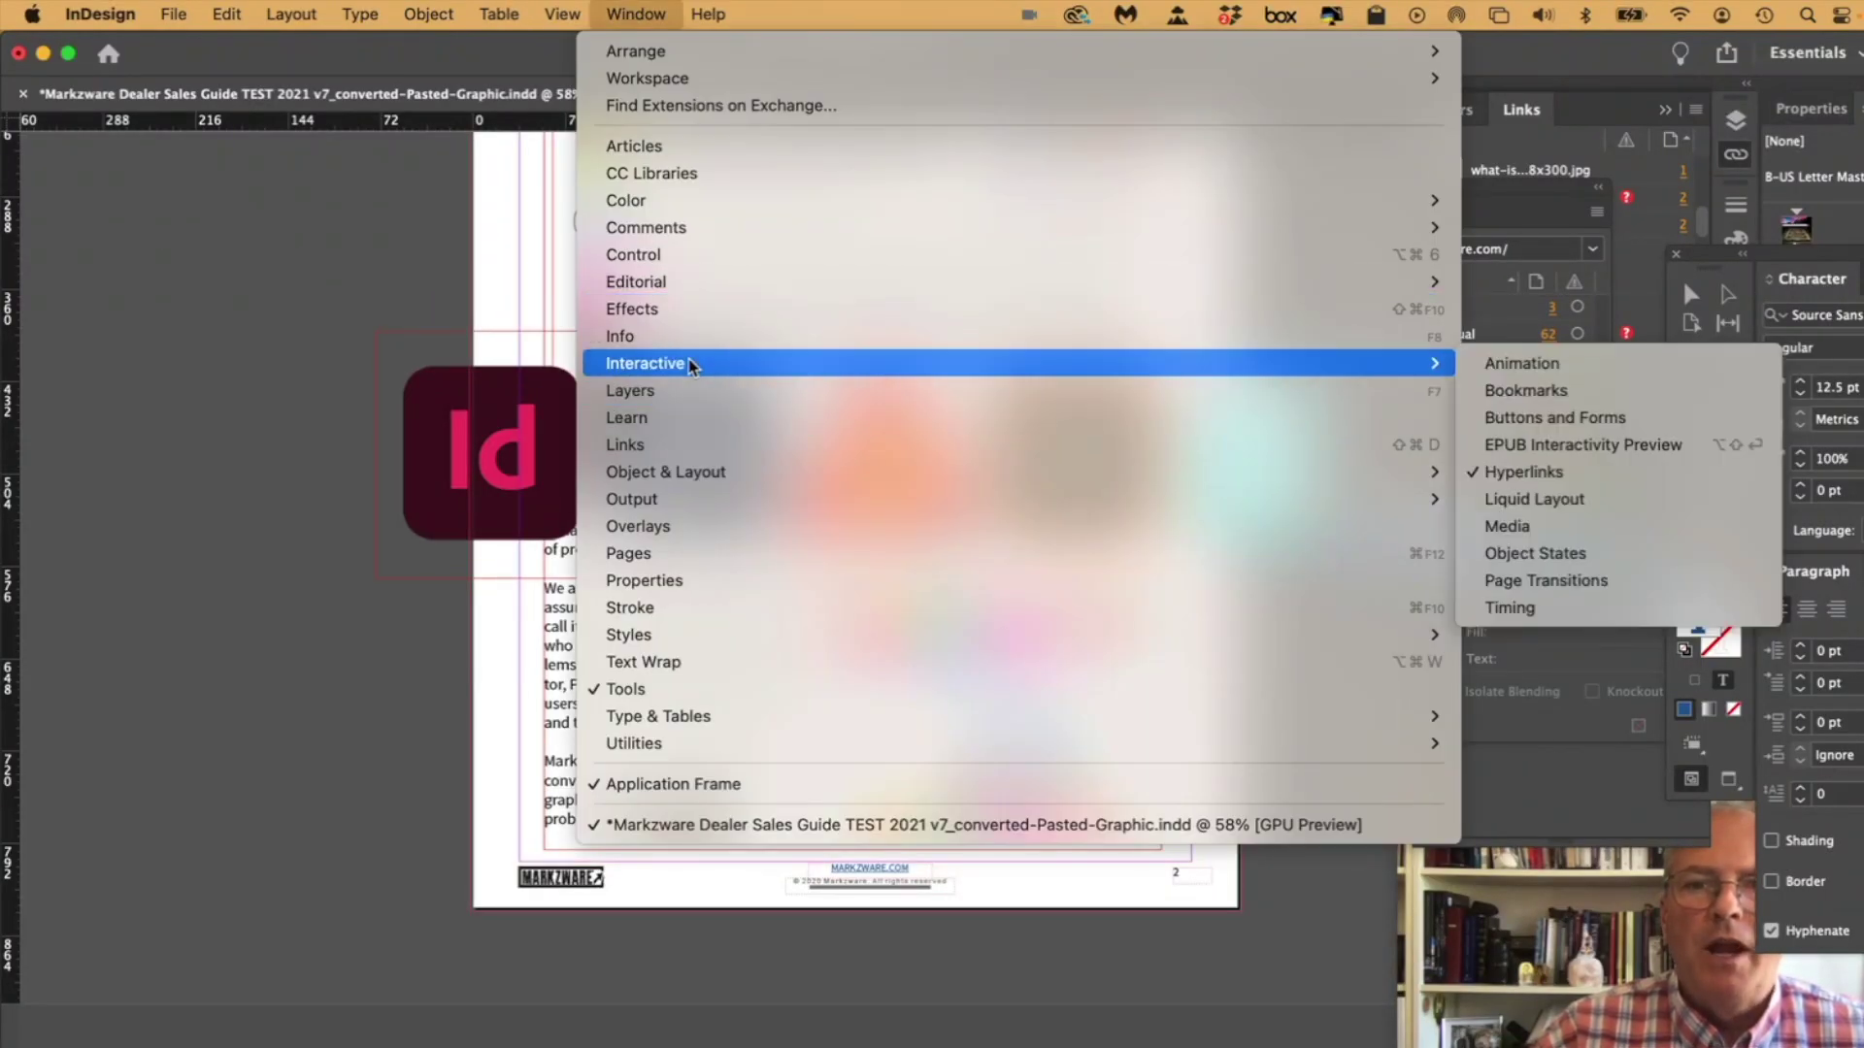
click(1676, 473)
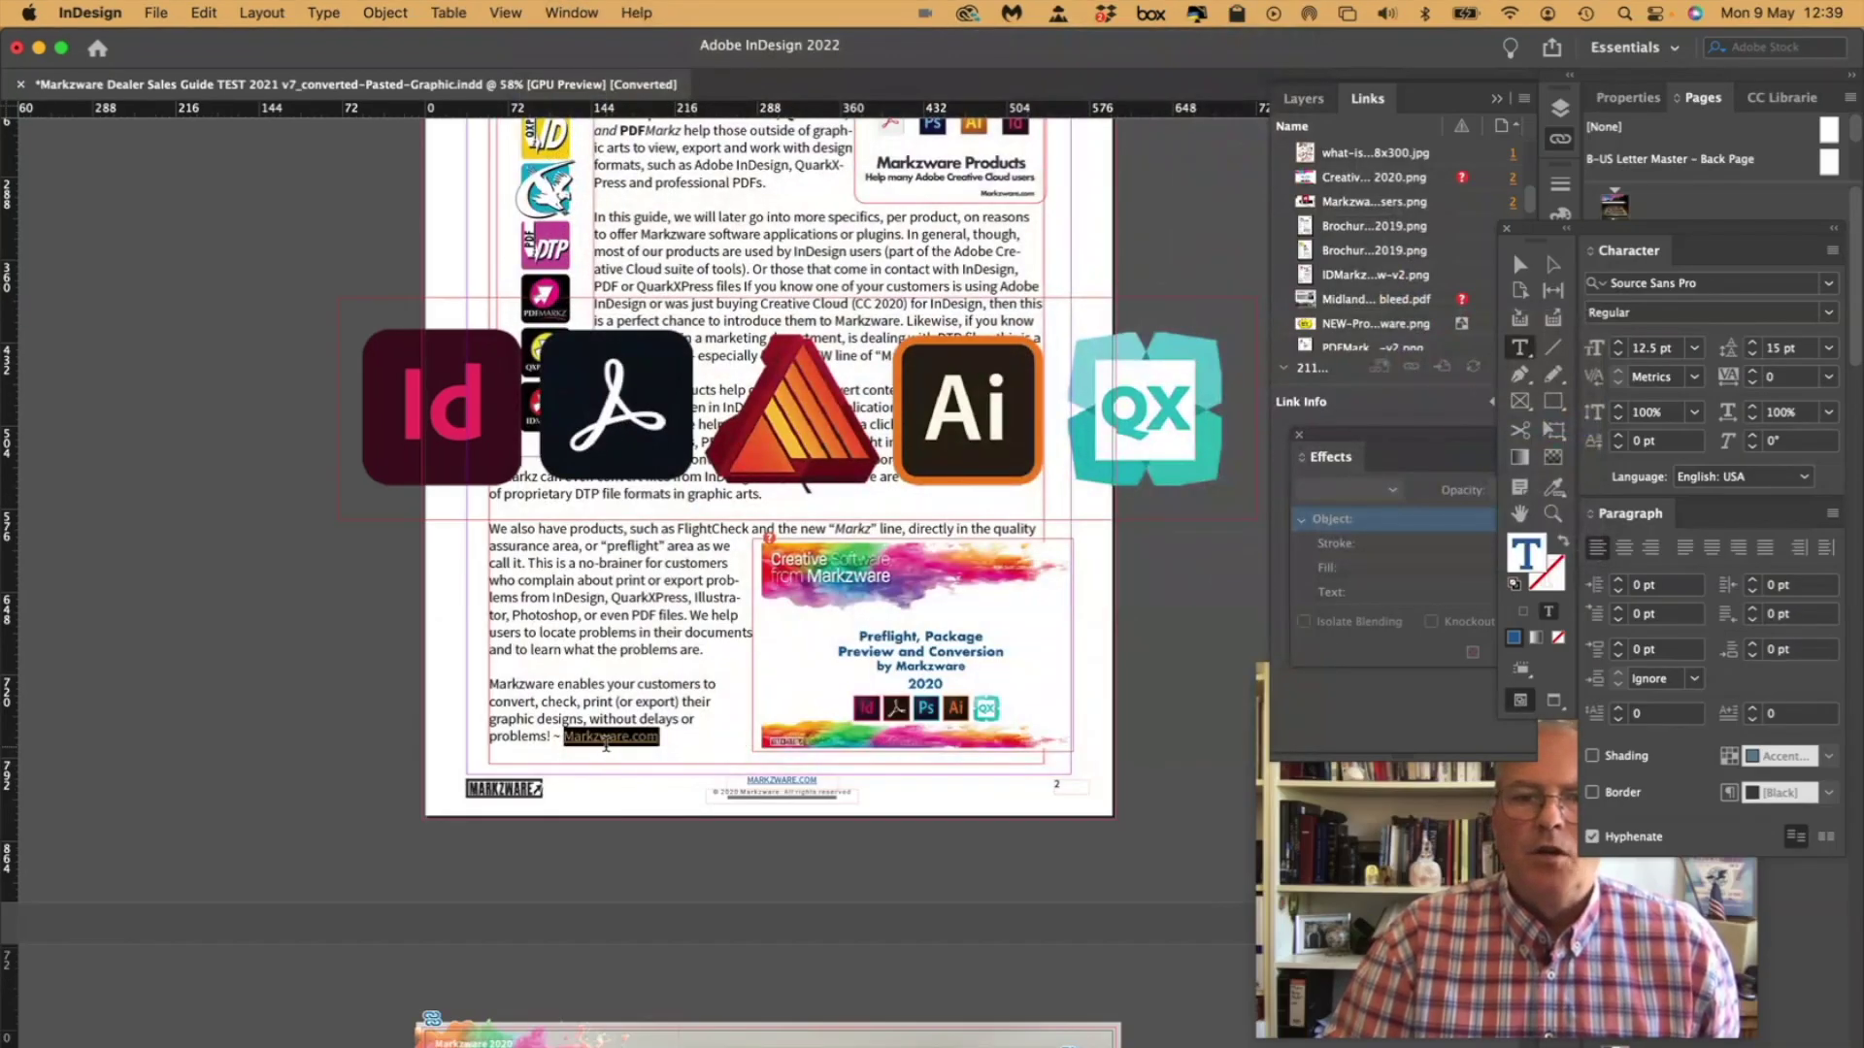
Step: Set the Markzware.com hyperlink's character style to [None] and confirm the edit
right_click(610, 746)
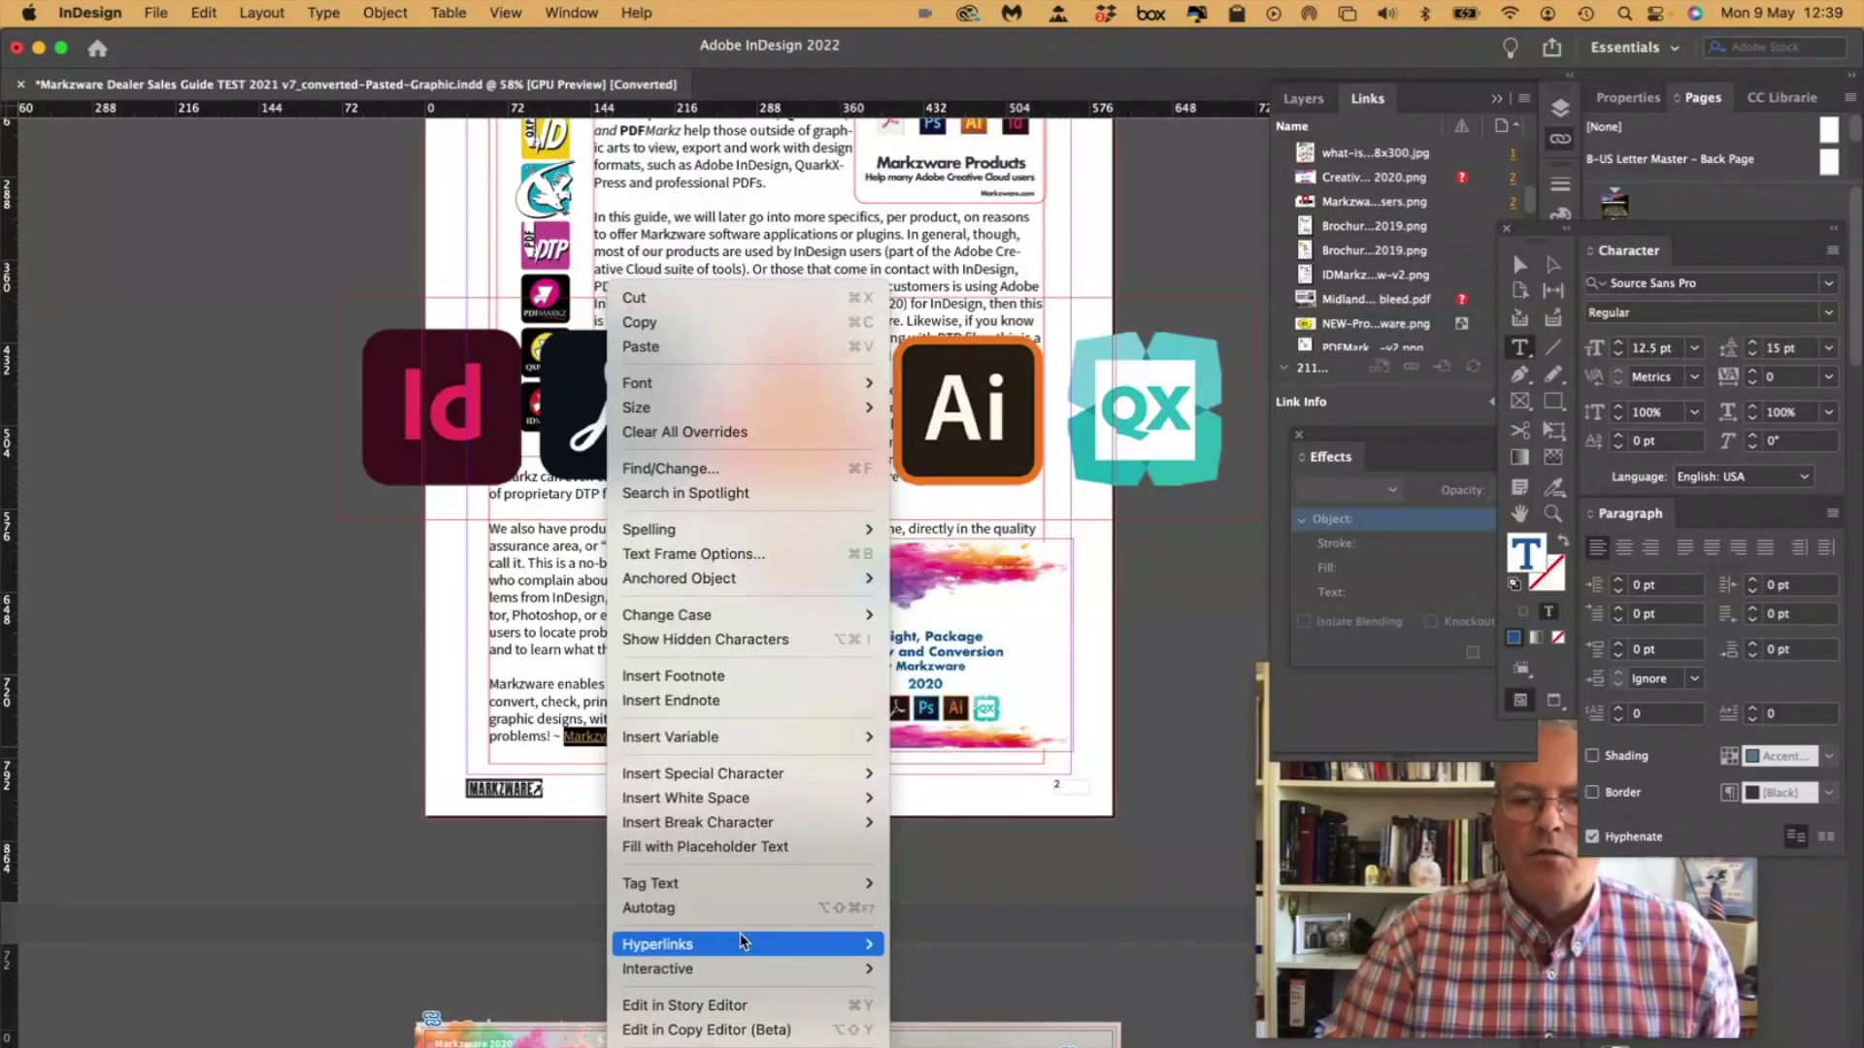
mouse_move(656, 945)
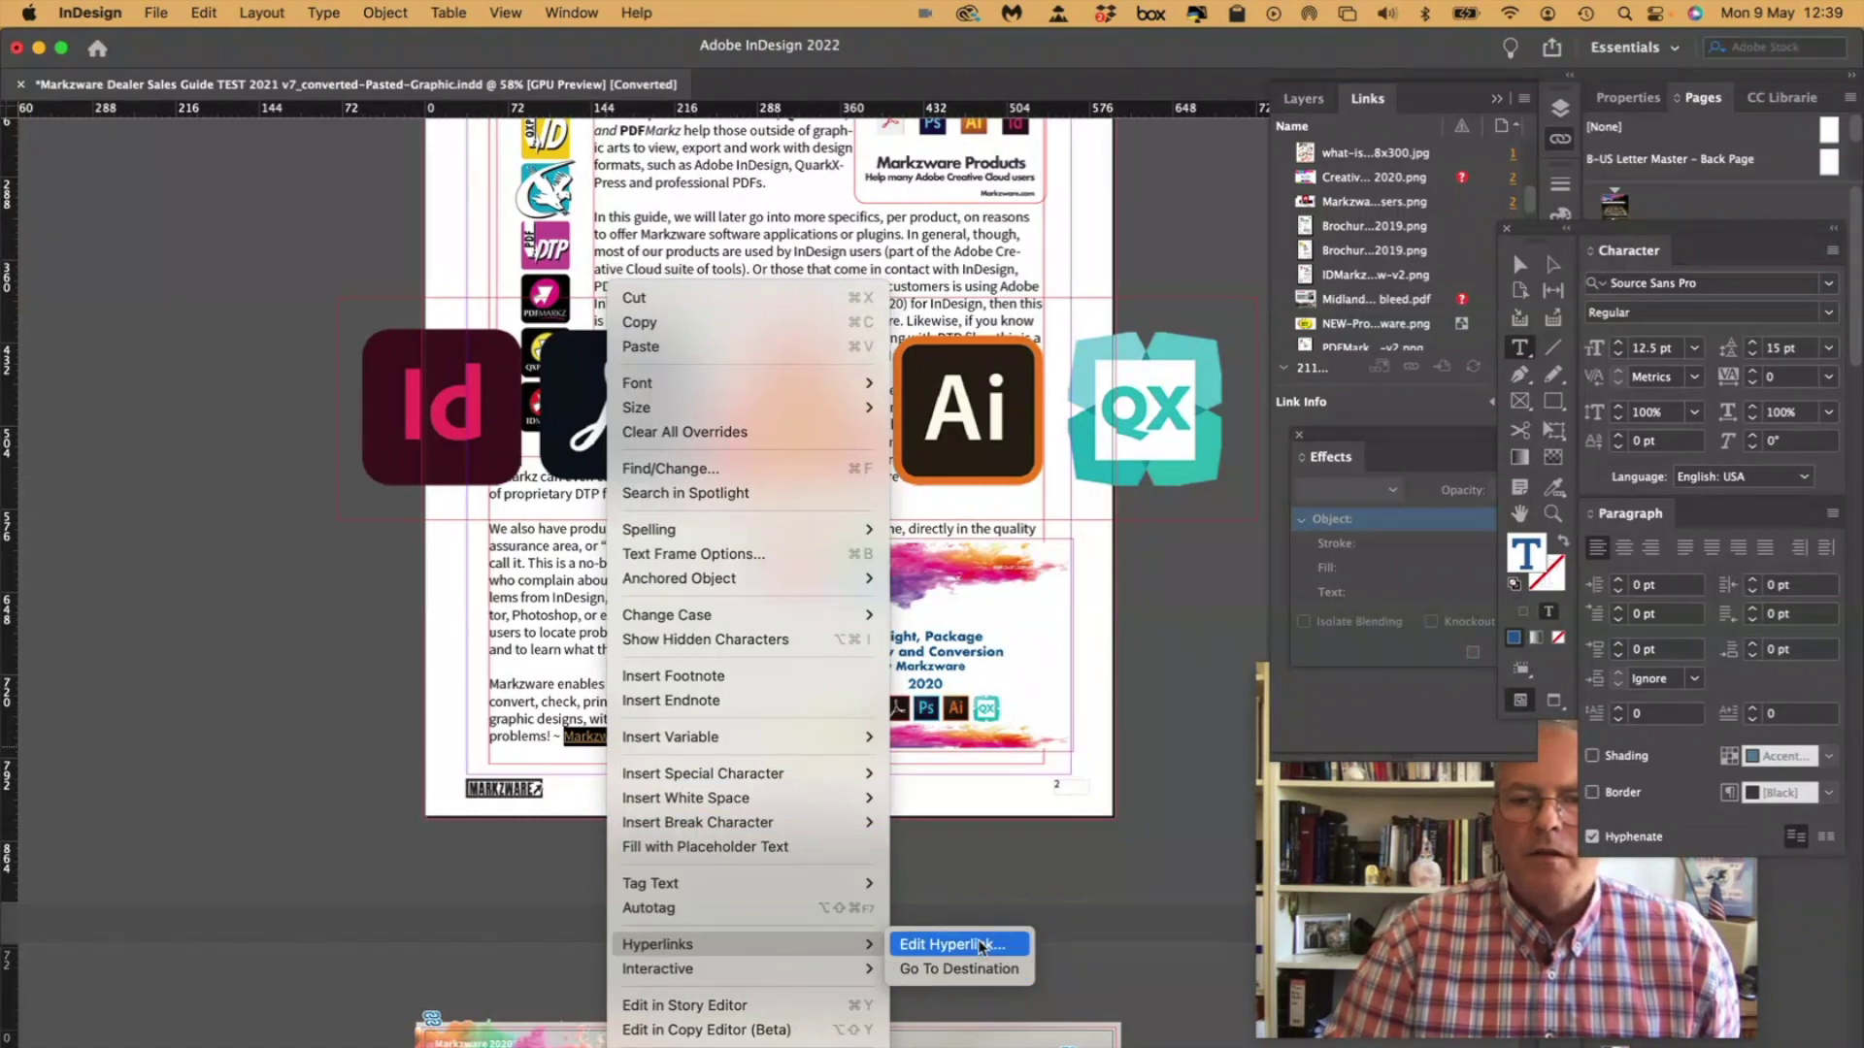
click(979, 947)
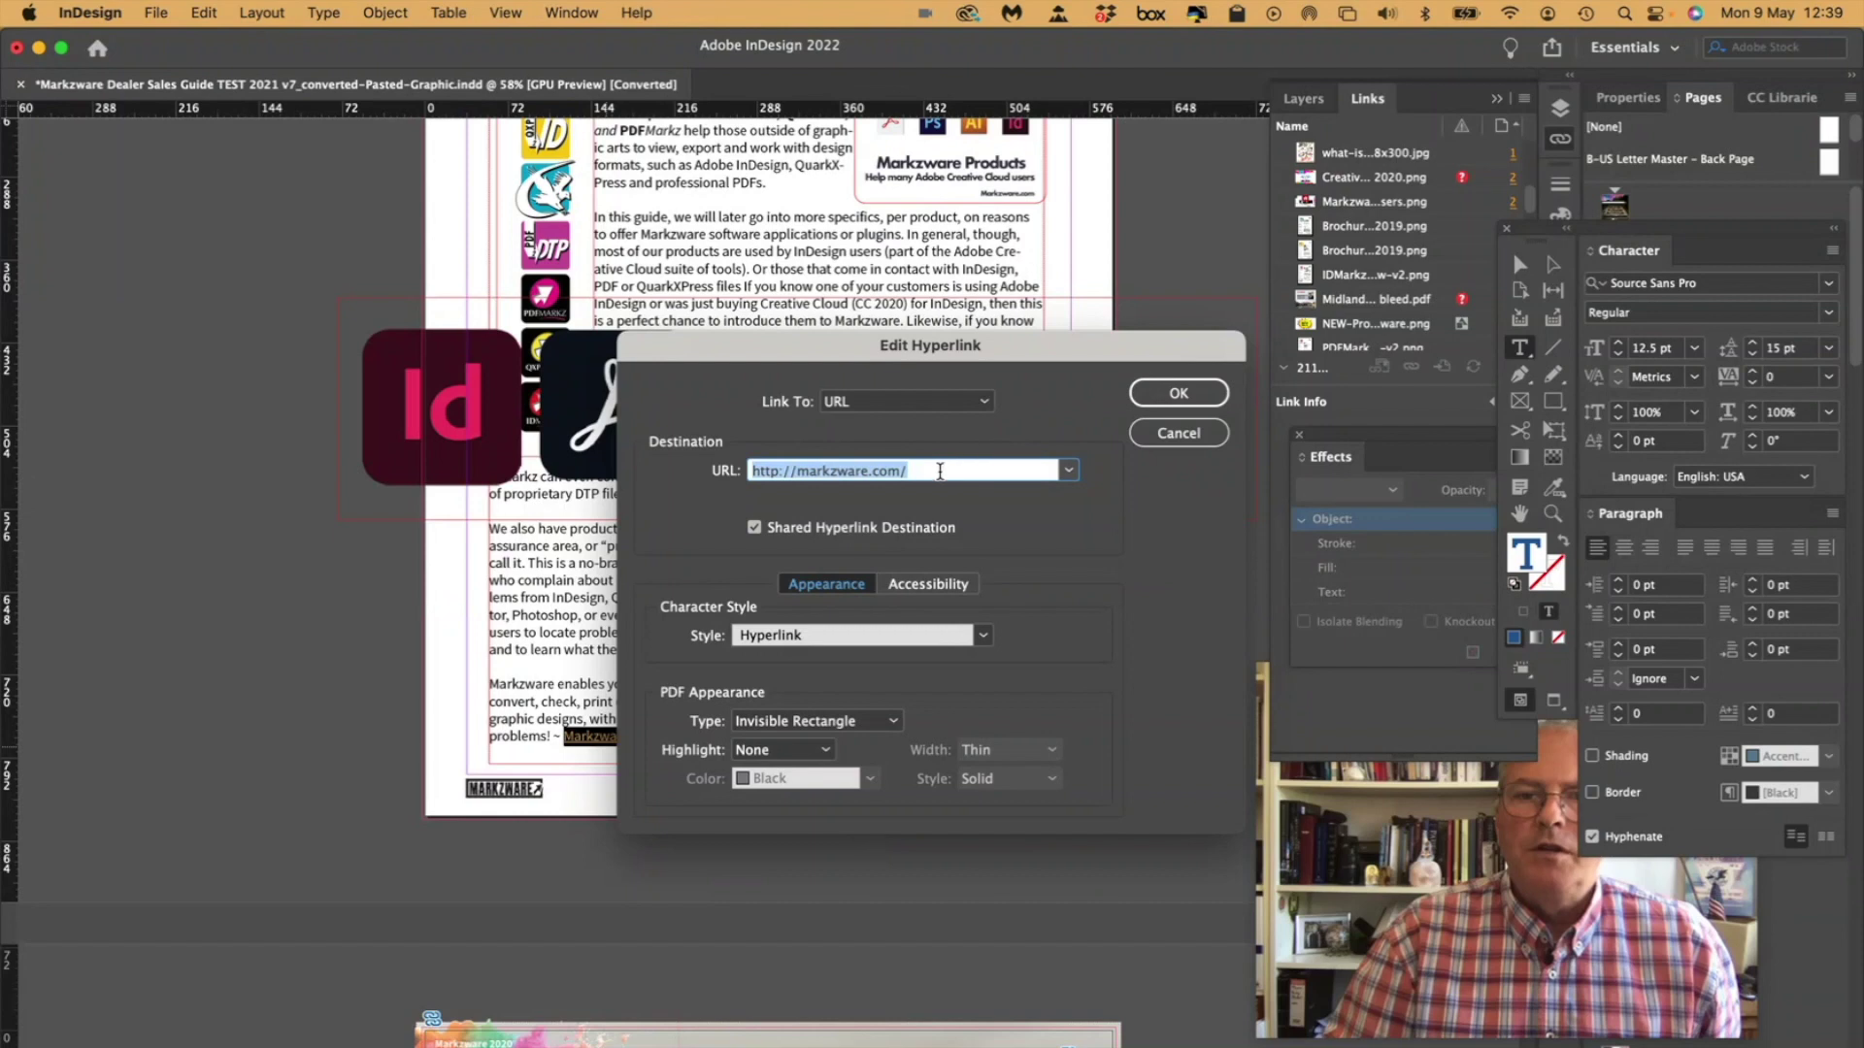
click(984, 635)
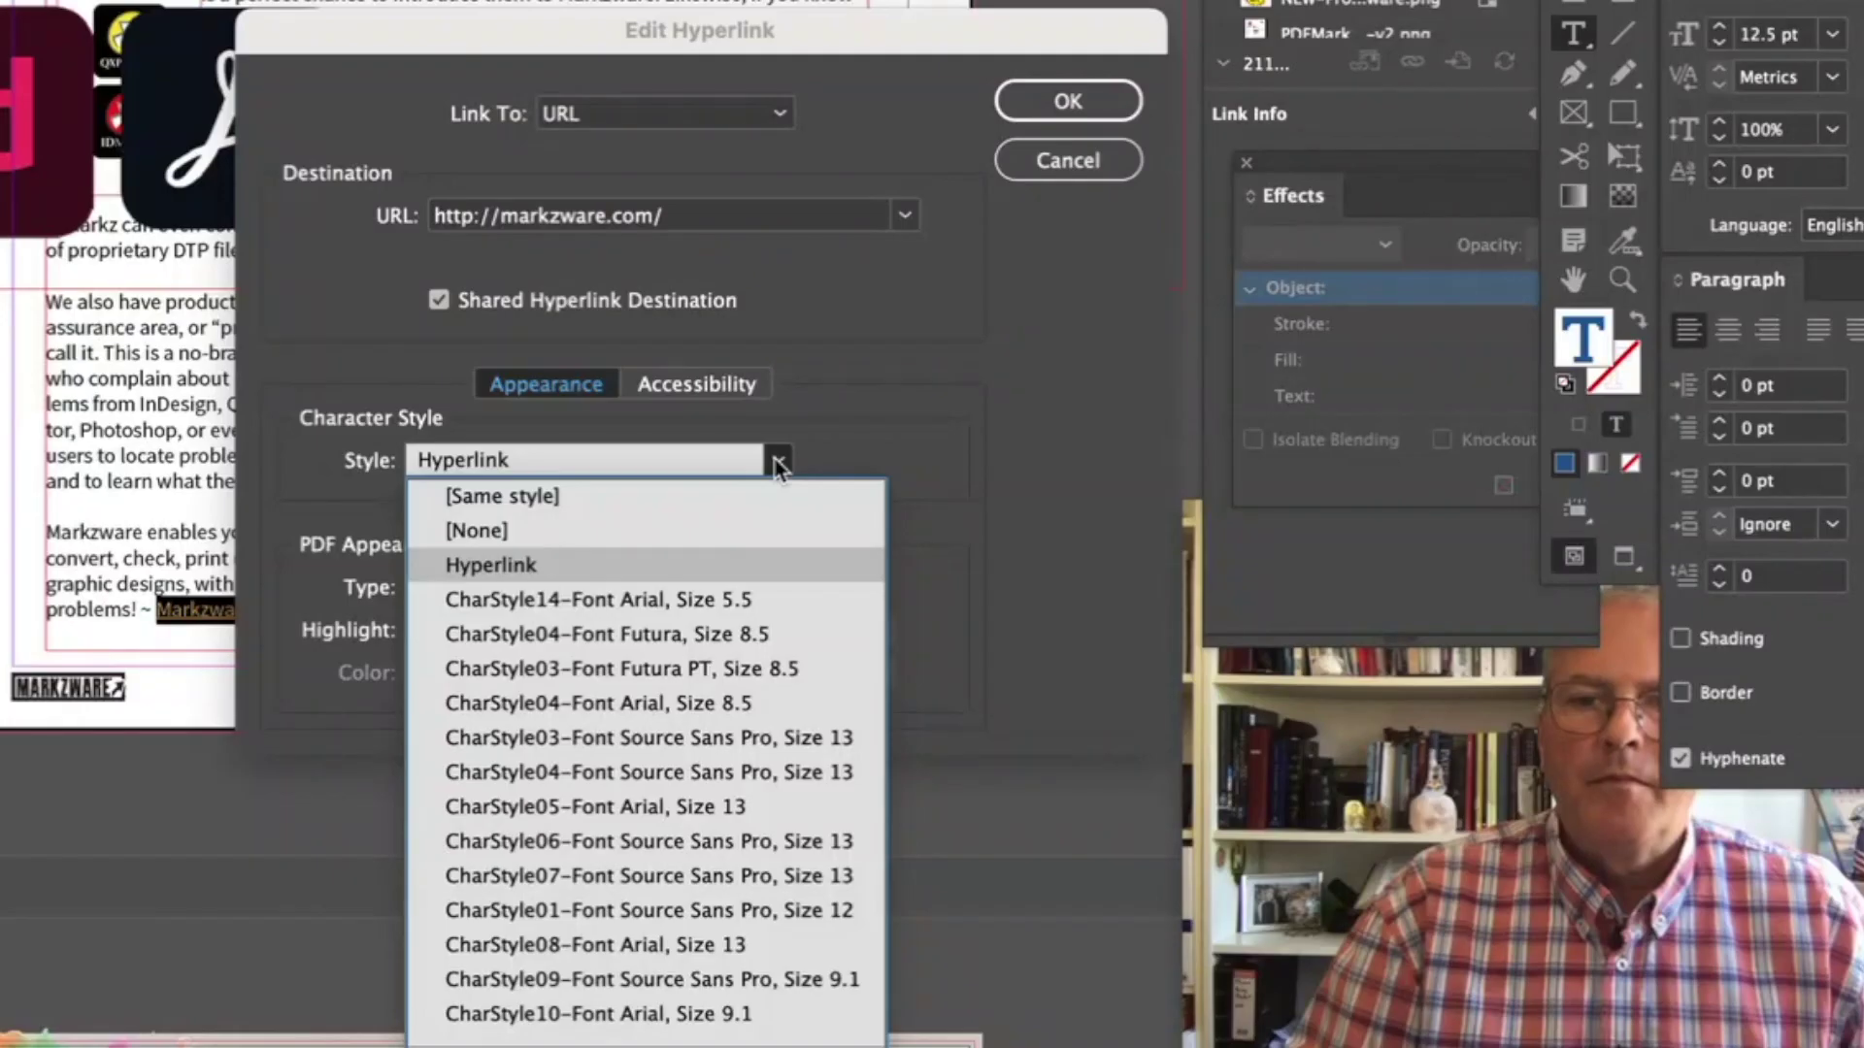
click(568, 530)
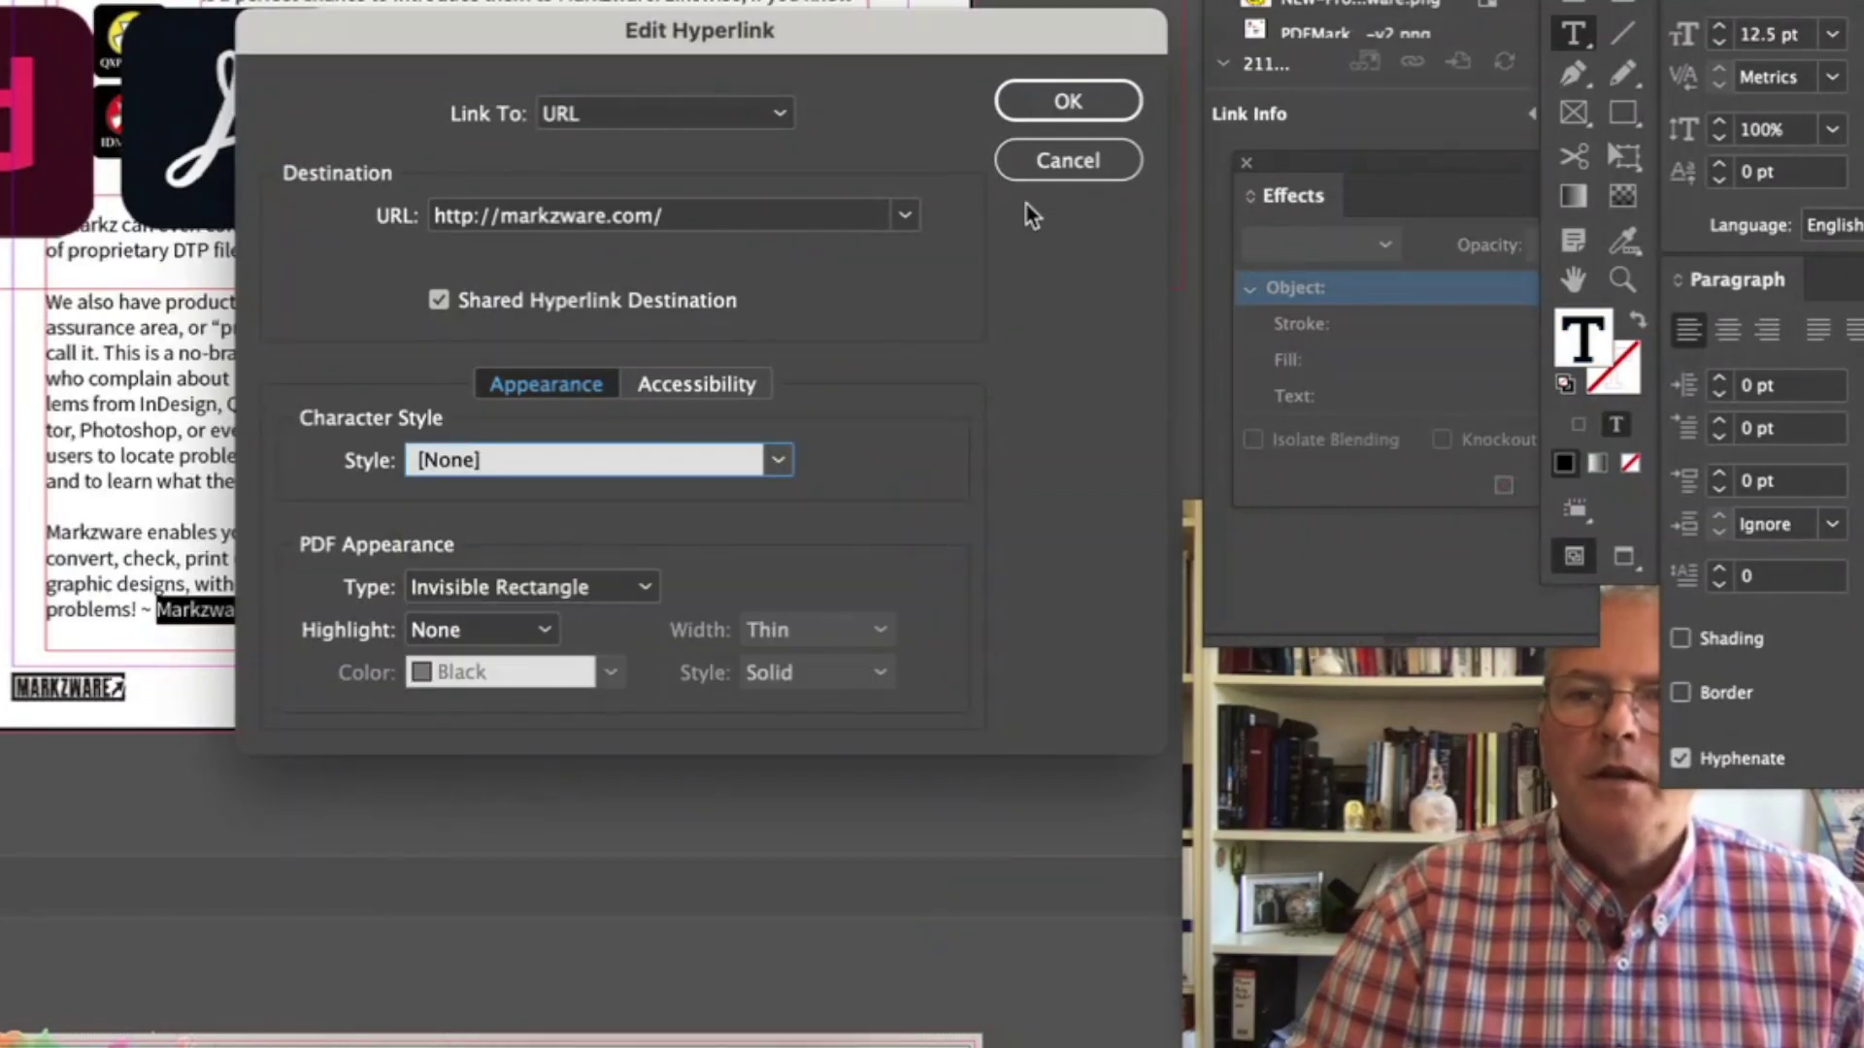
click(1067, 100)
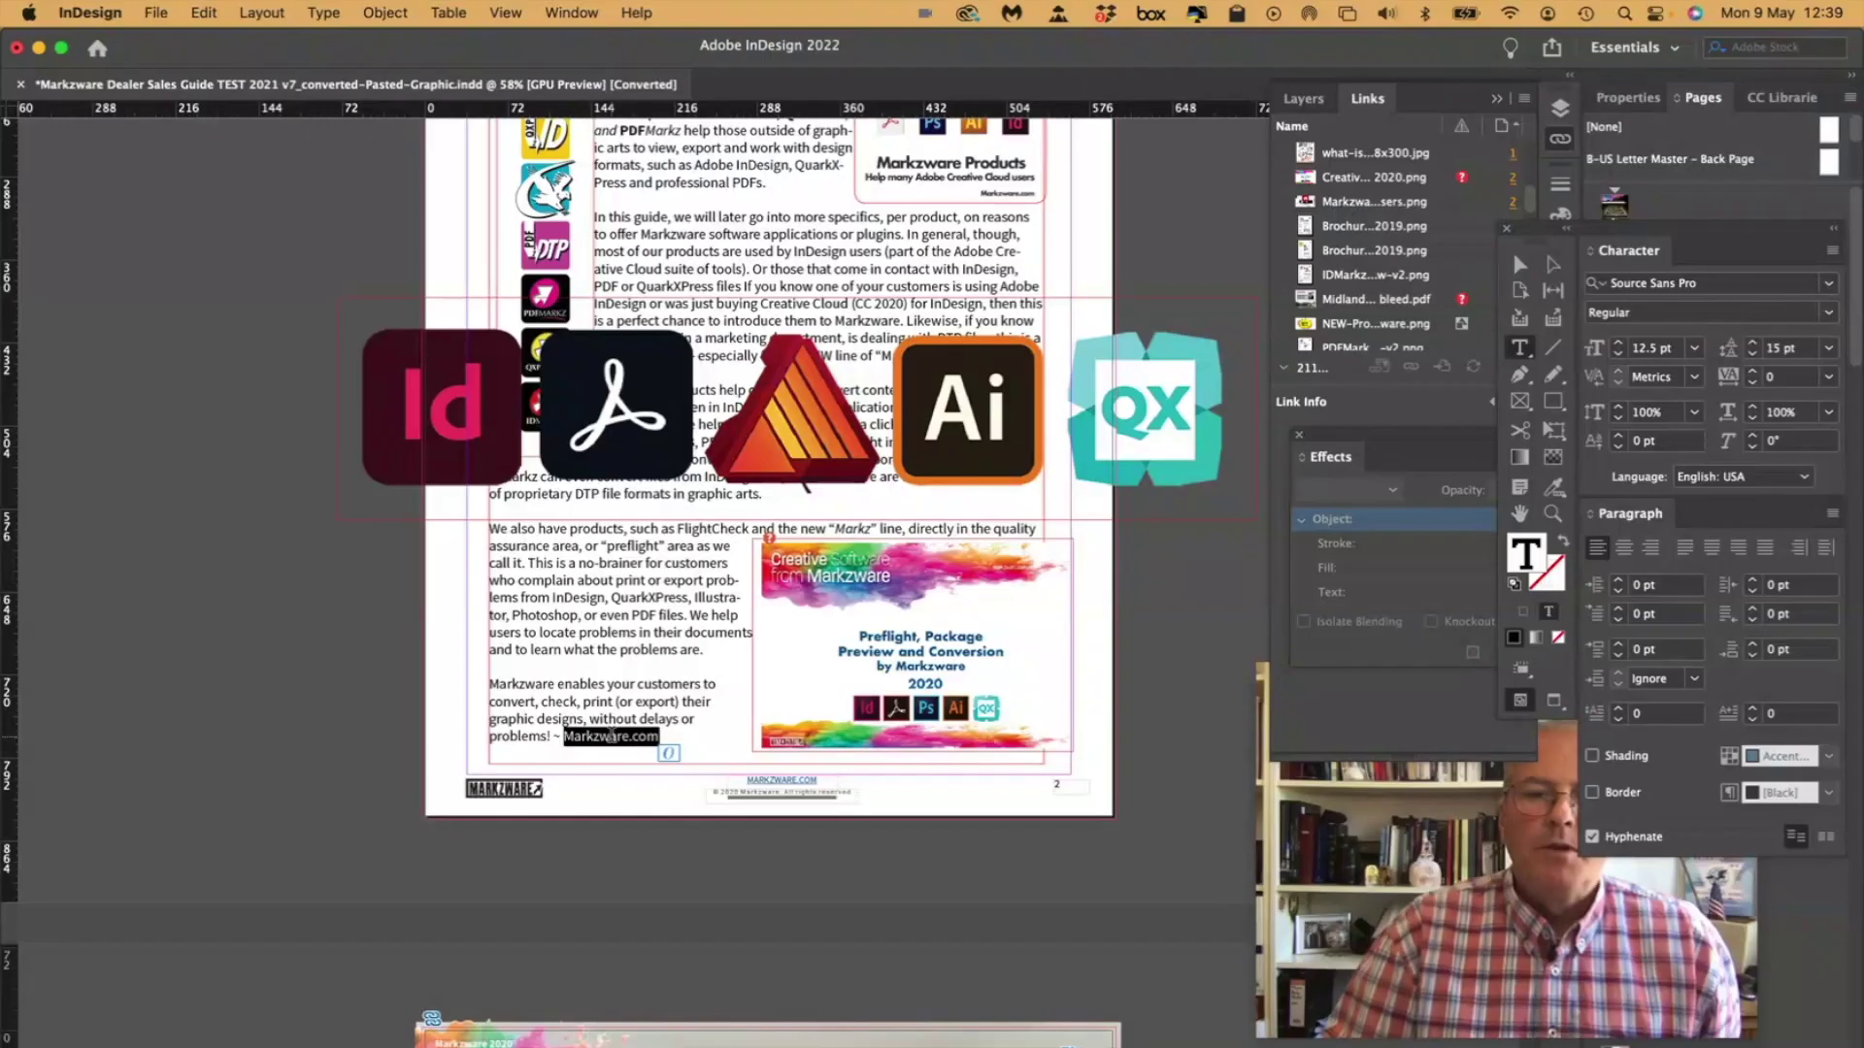
Step: Reopen the Markzware.com hyperlink settings and check its character style shows [None]
right_click(218, 609)
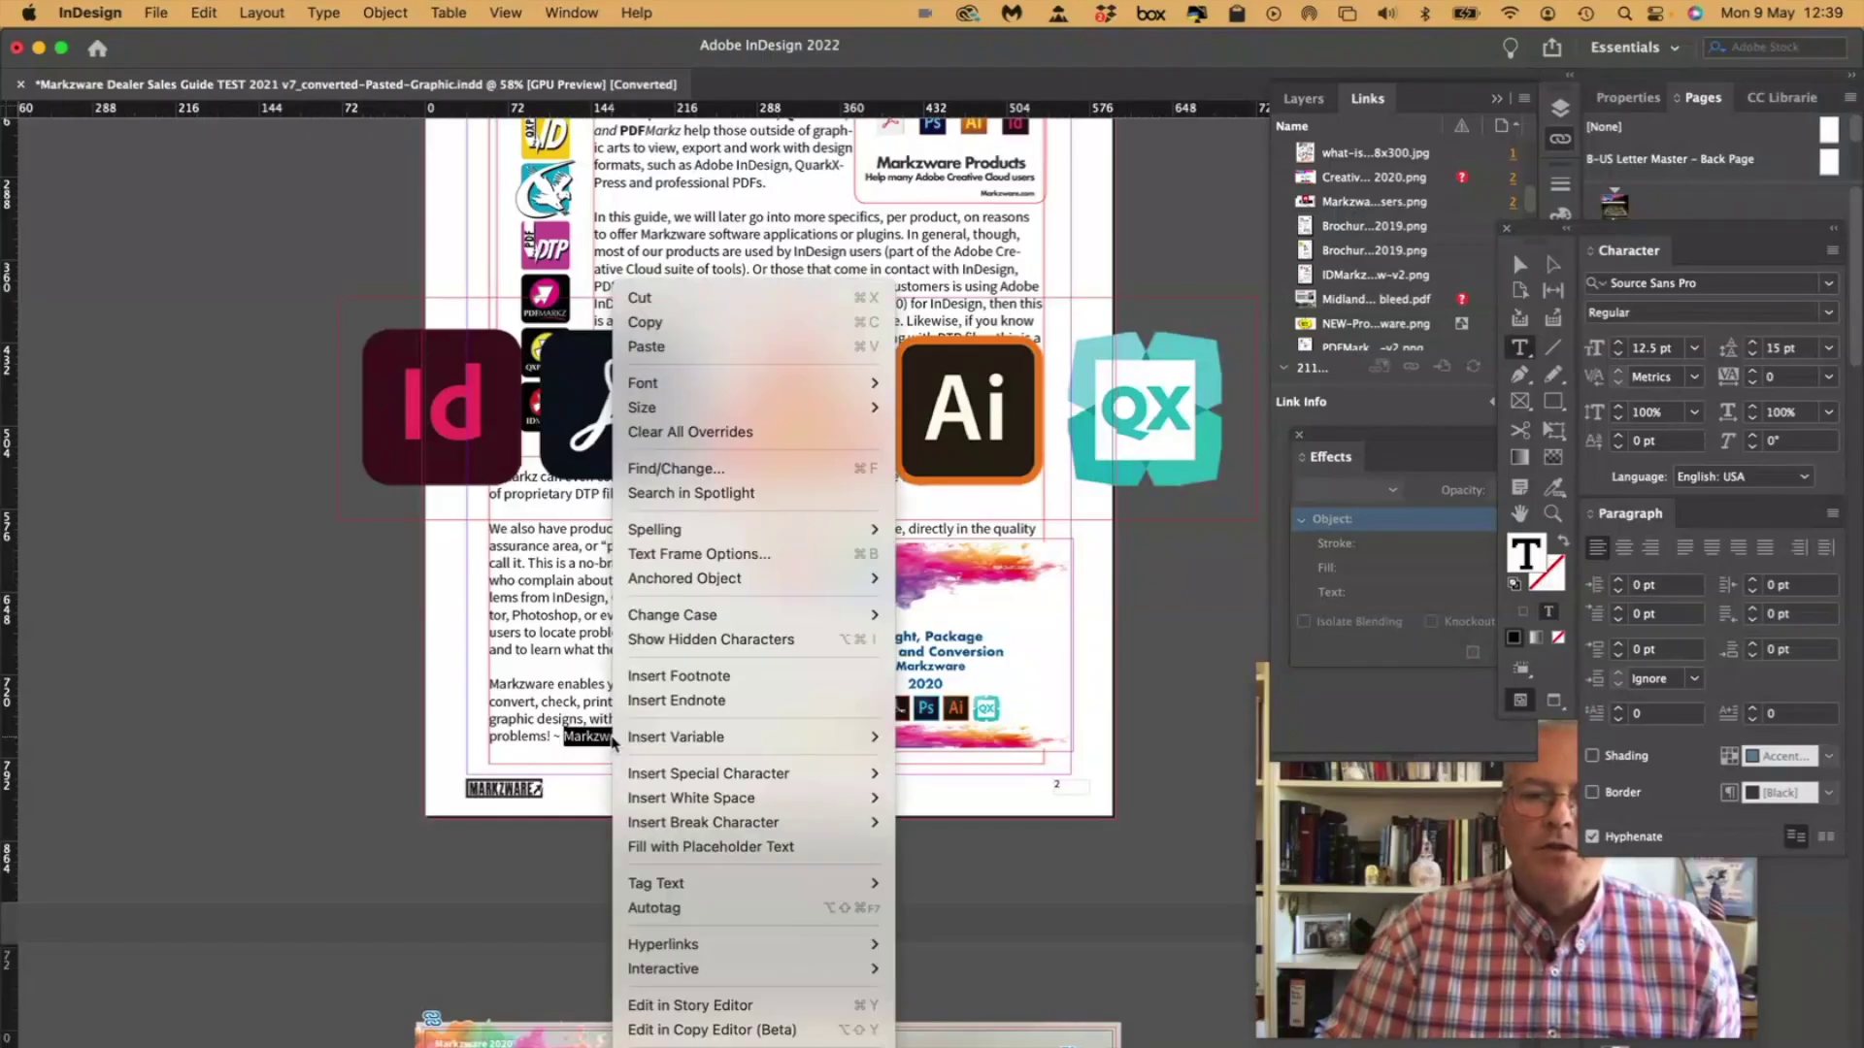
mouse_move(662, 944)
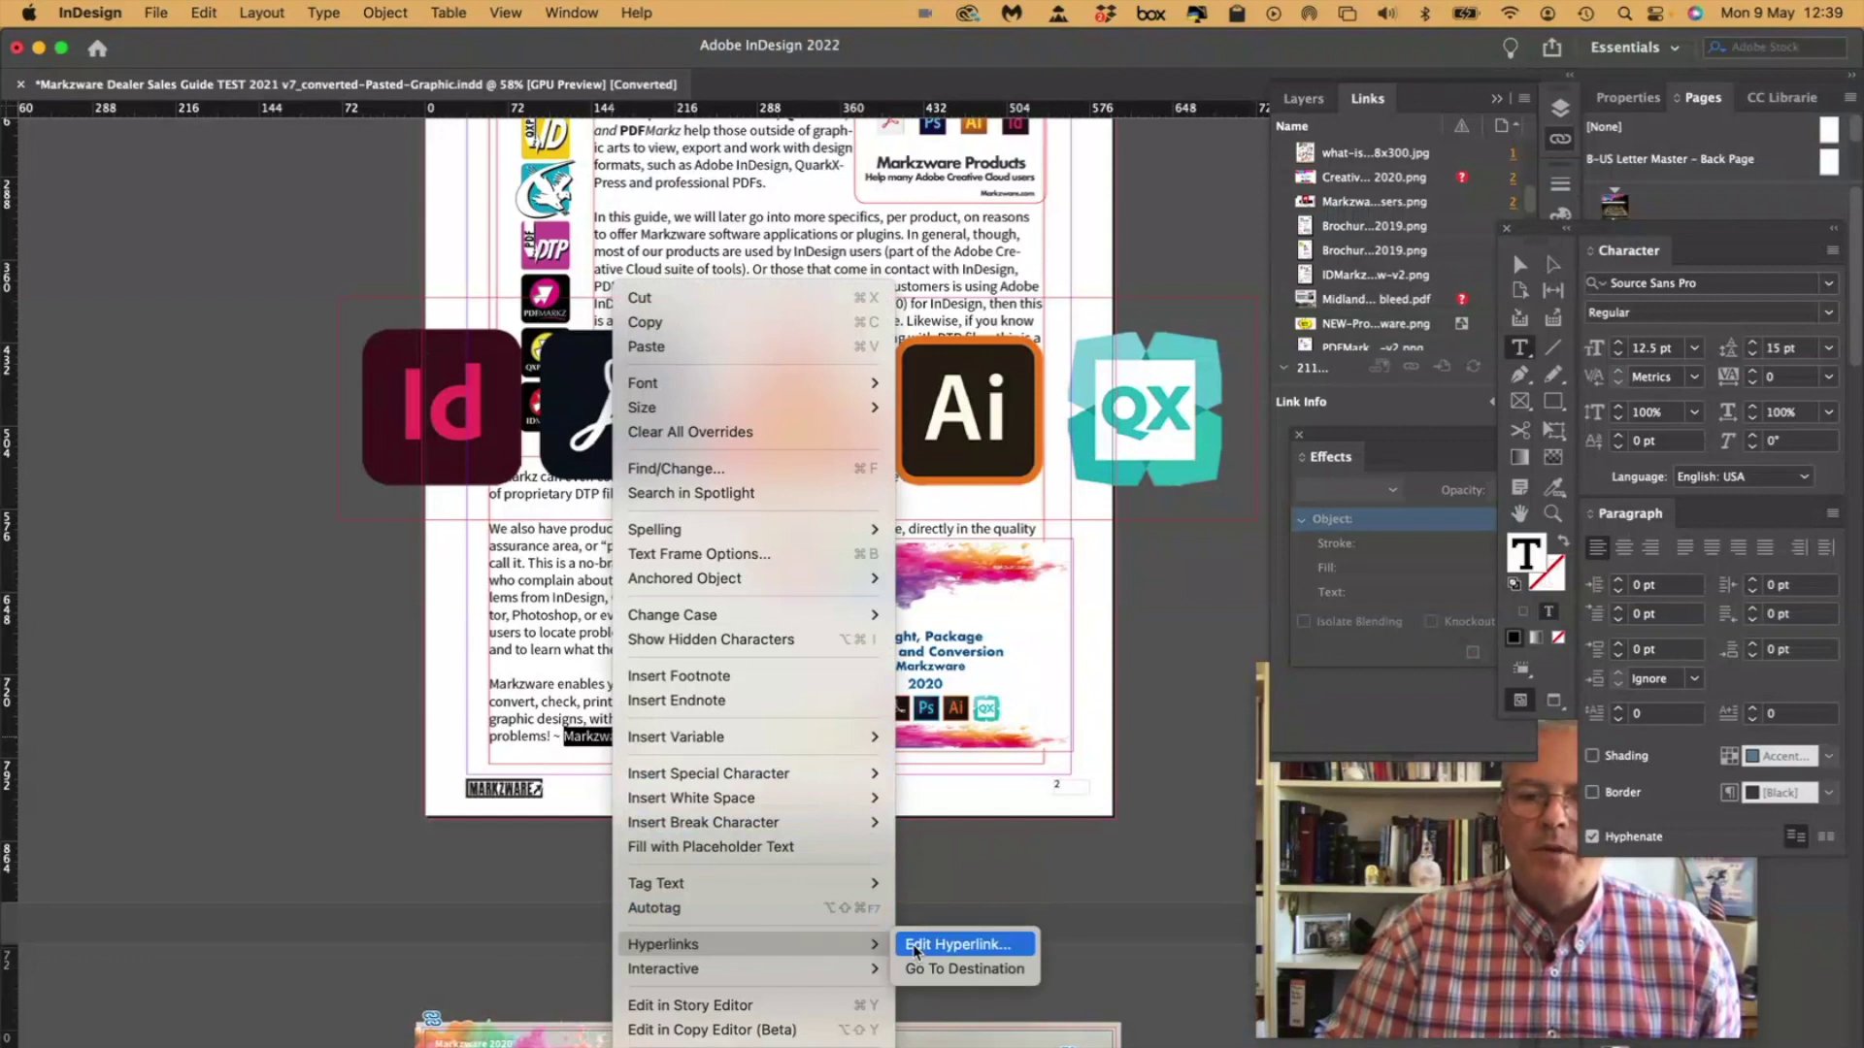
click(956, 946)
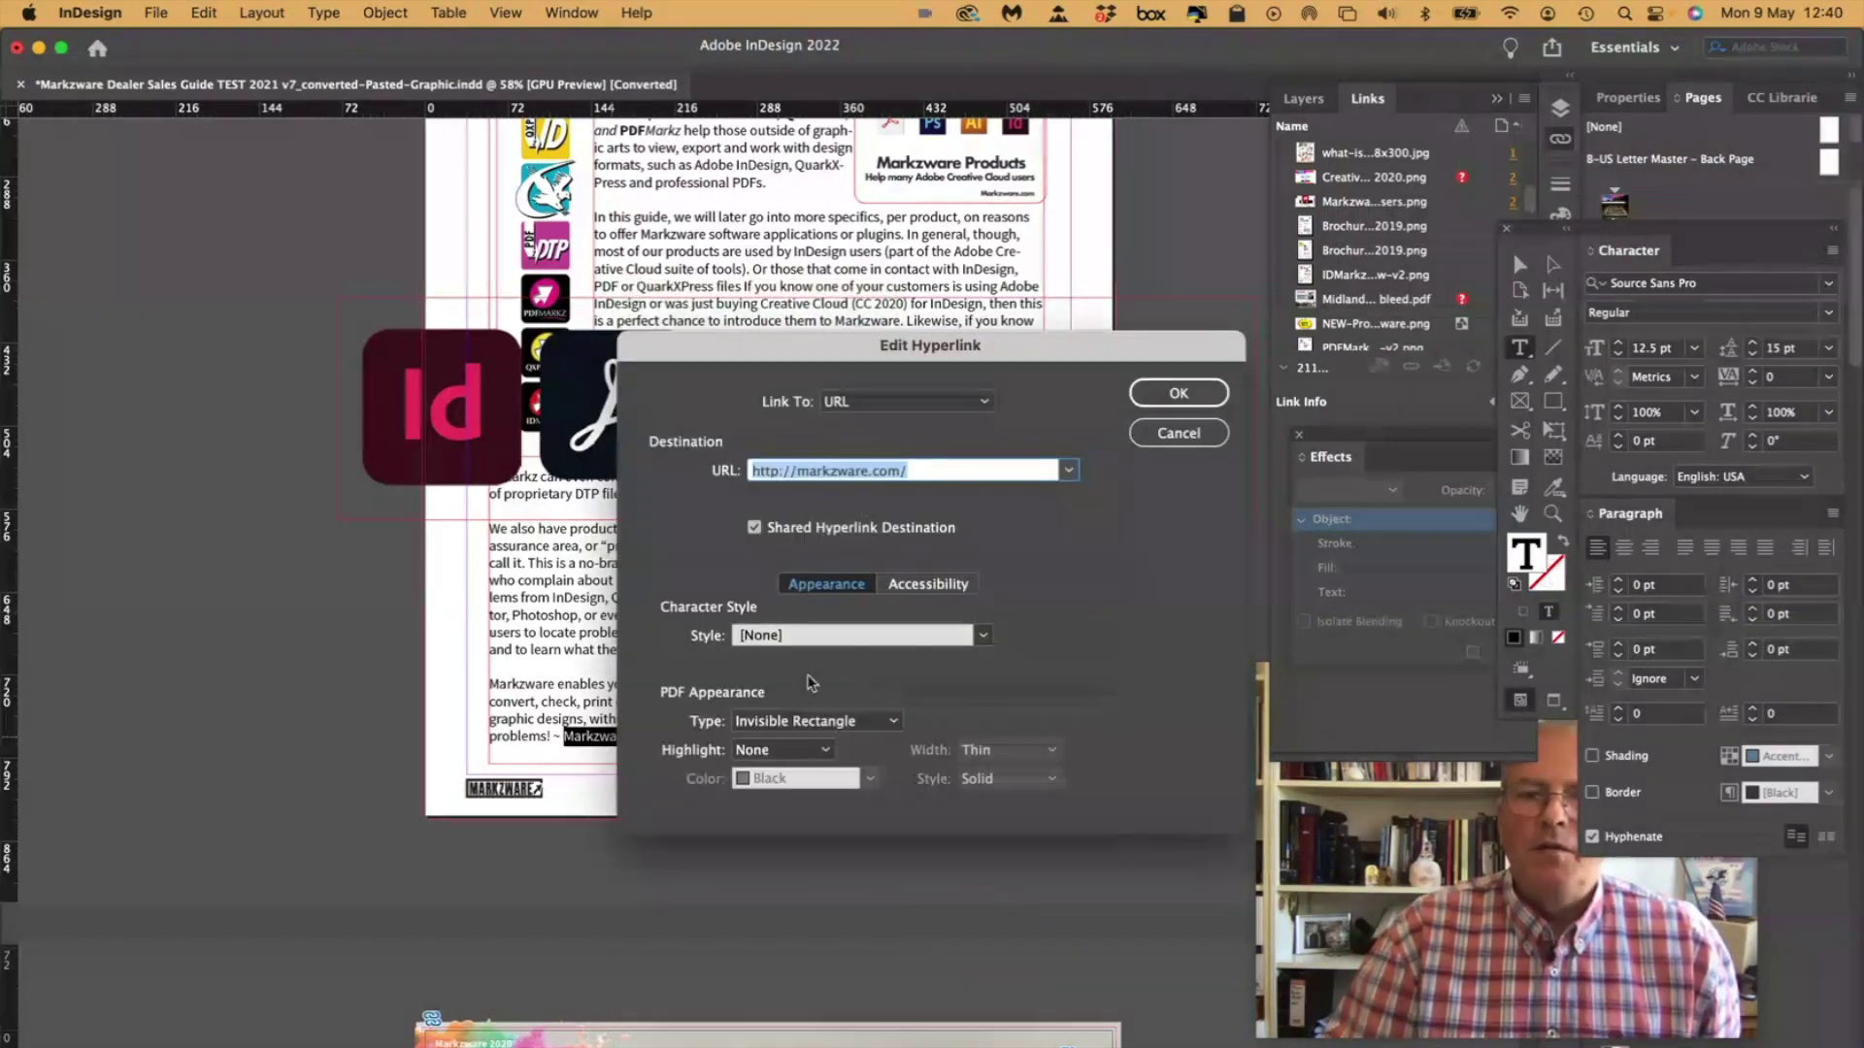
click(982, 637)
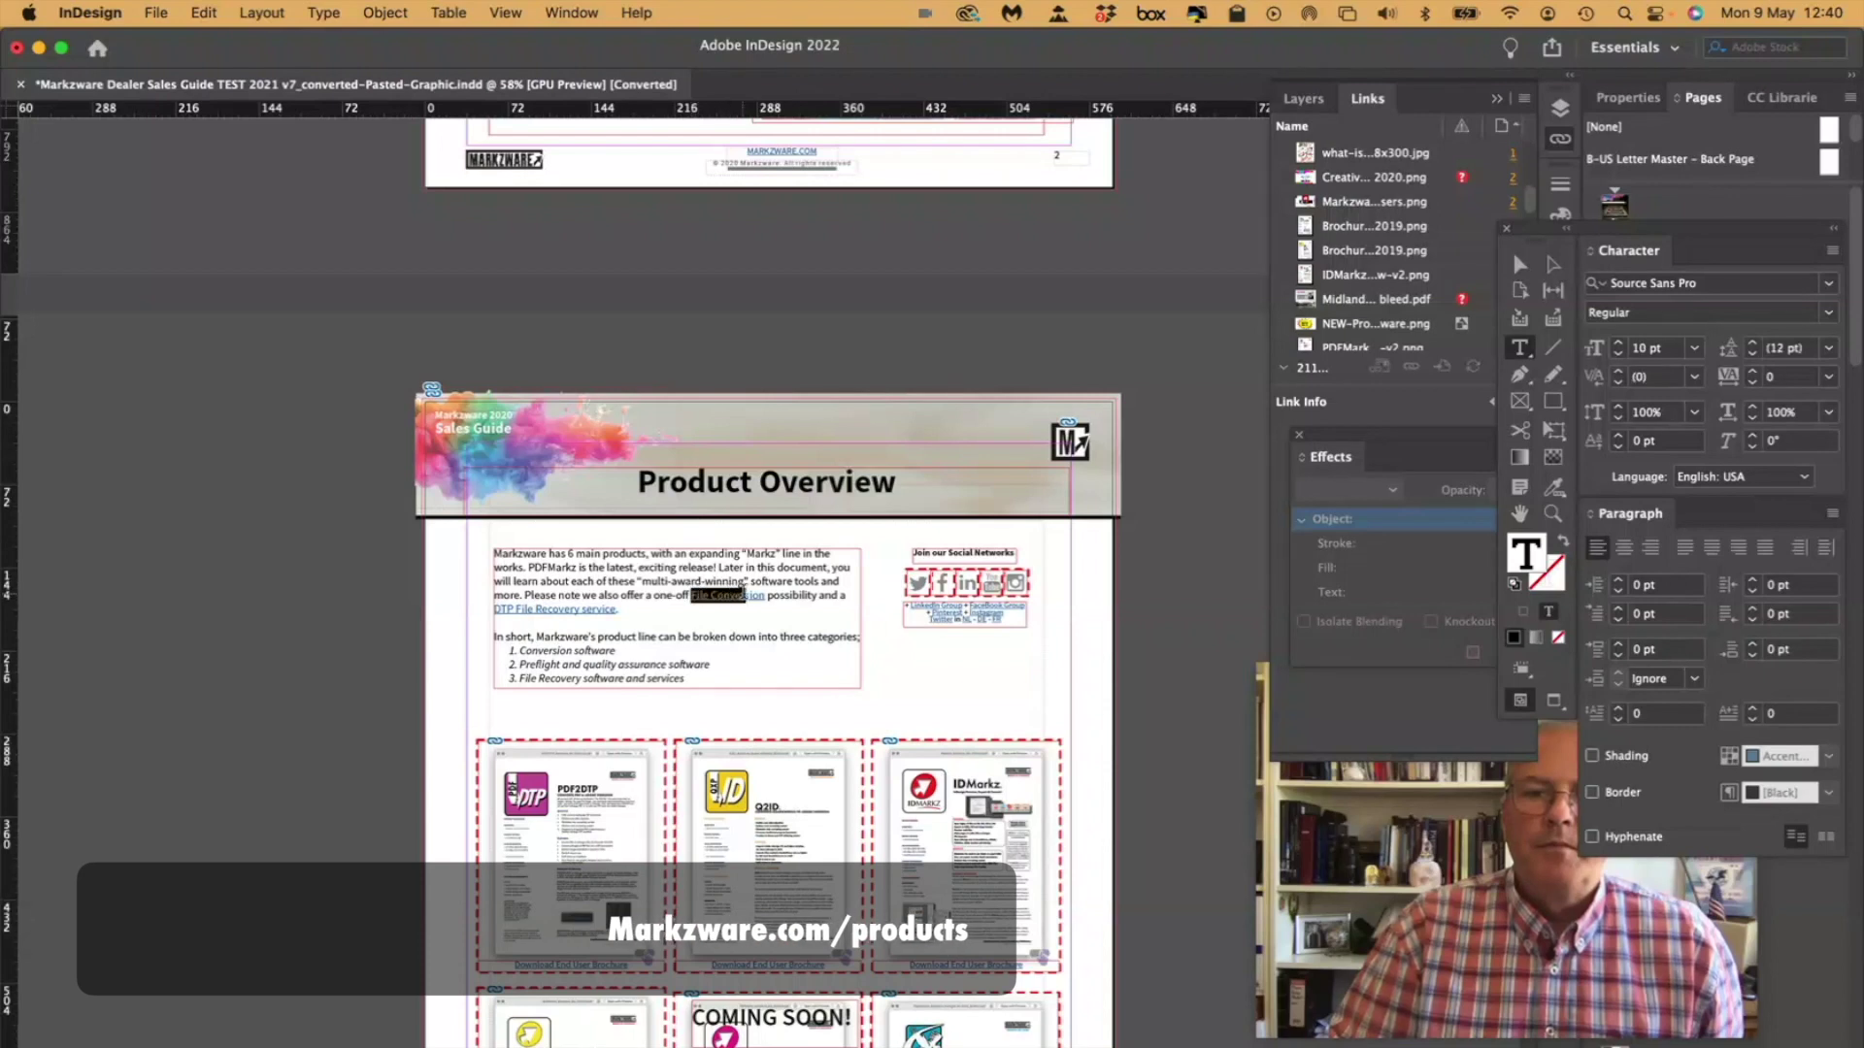
Step: Select the File Conversion link text and show the Hyperlinks panel via Window > Interactive
drag(694, 595, 766, 594)
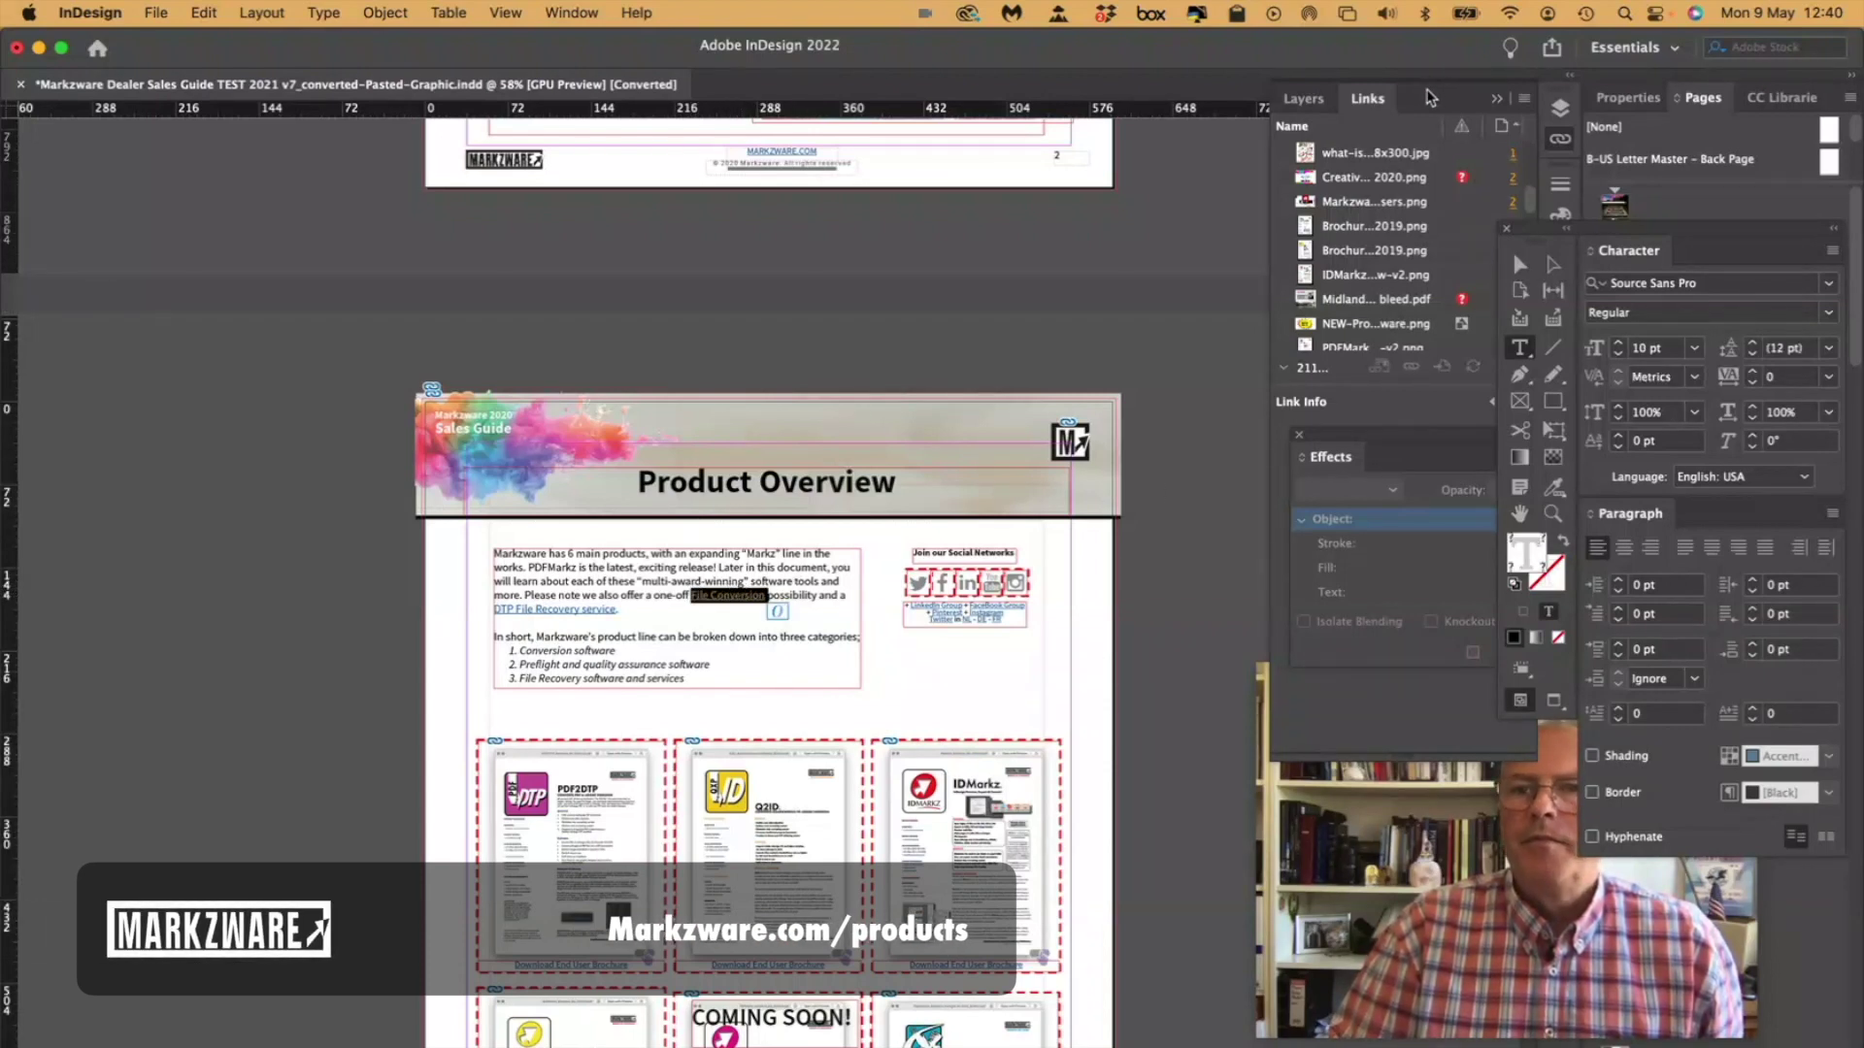
click(573, 12)
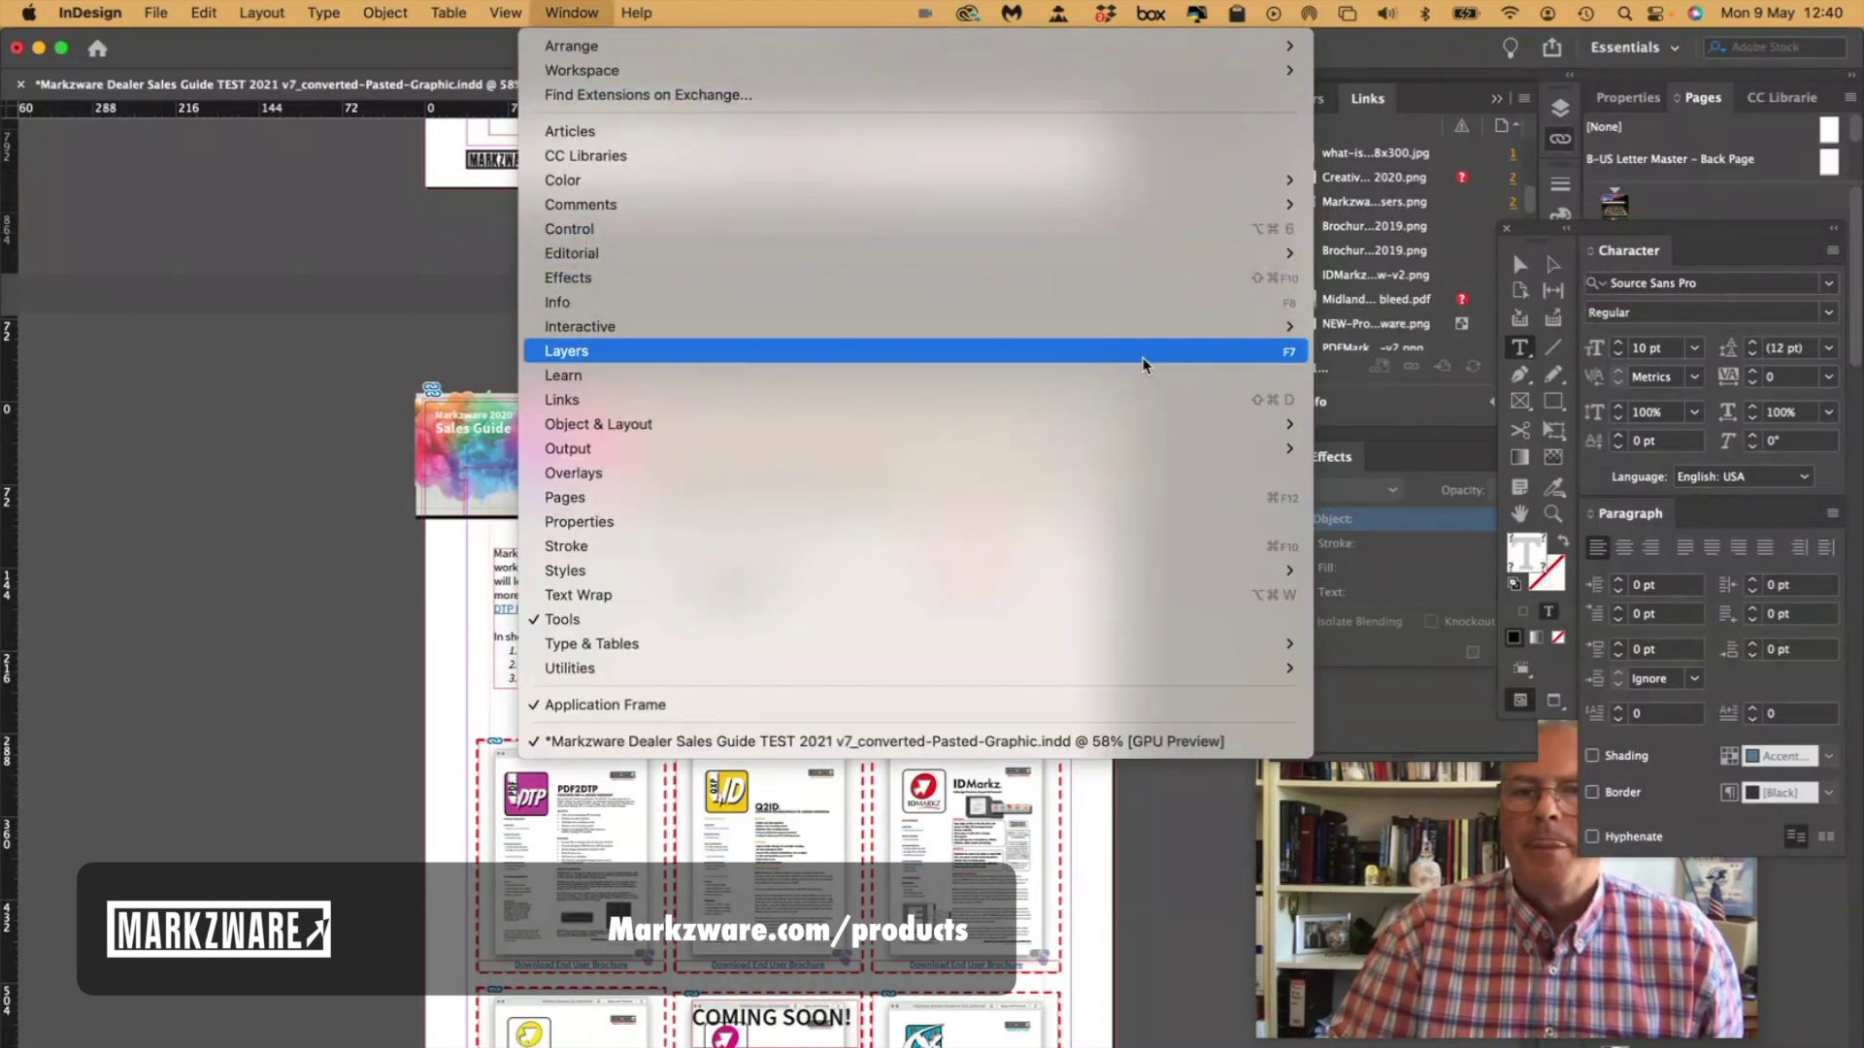
mouse_move(580, 327)
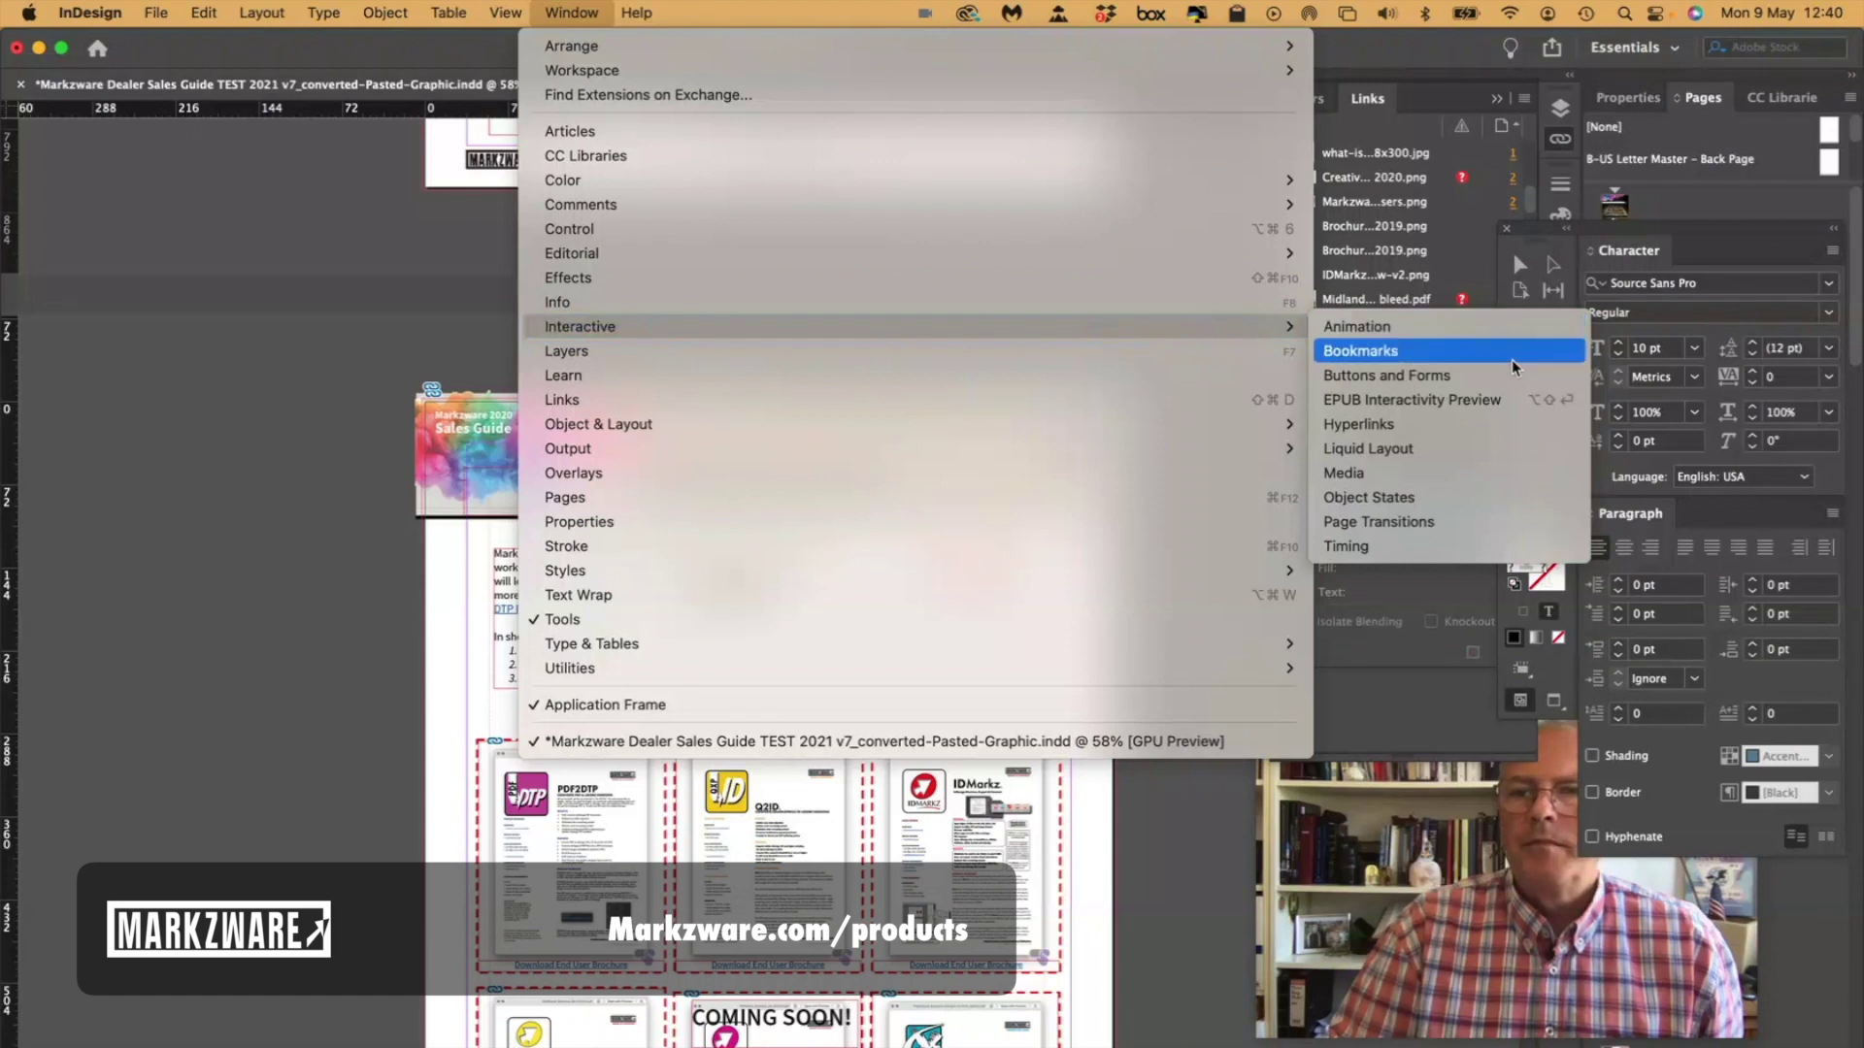
click(1520, 435)
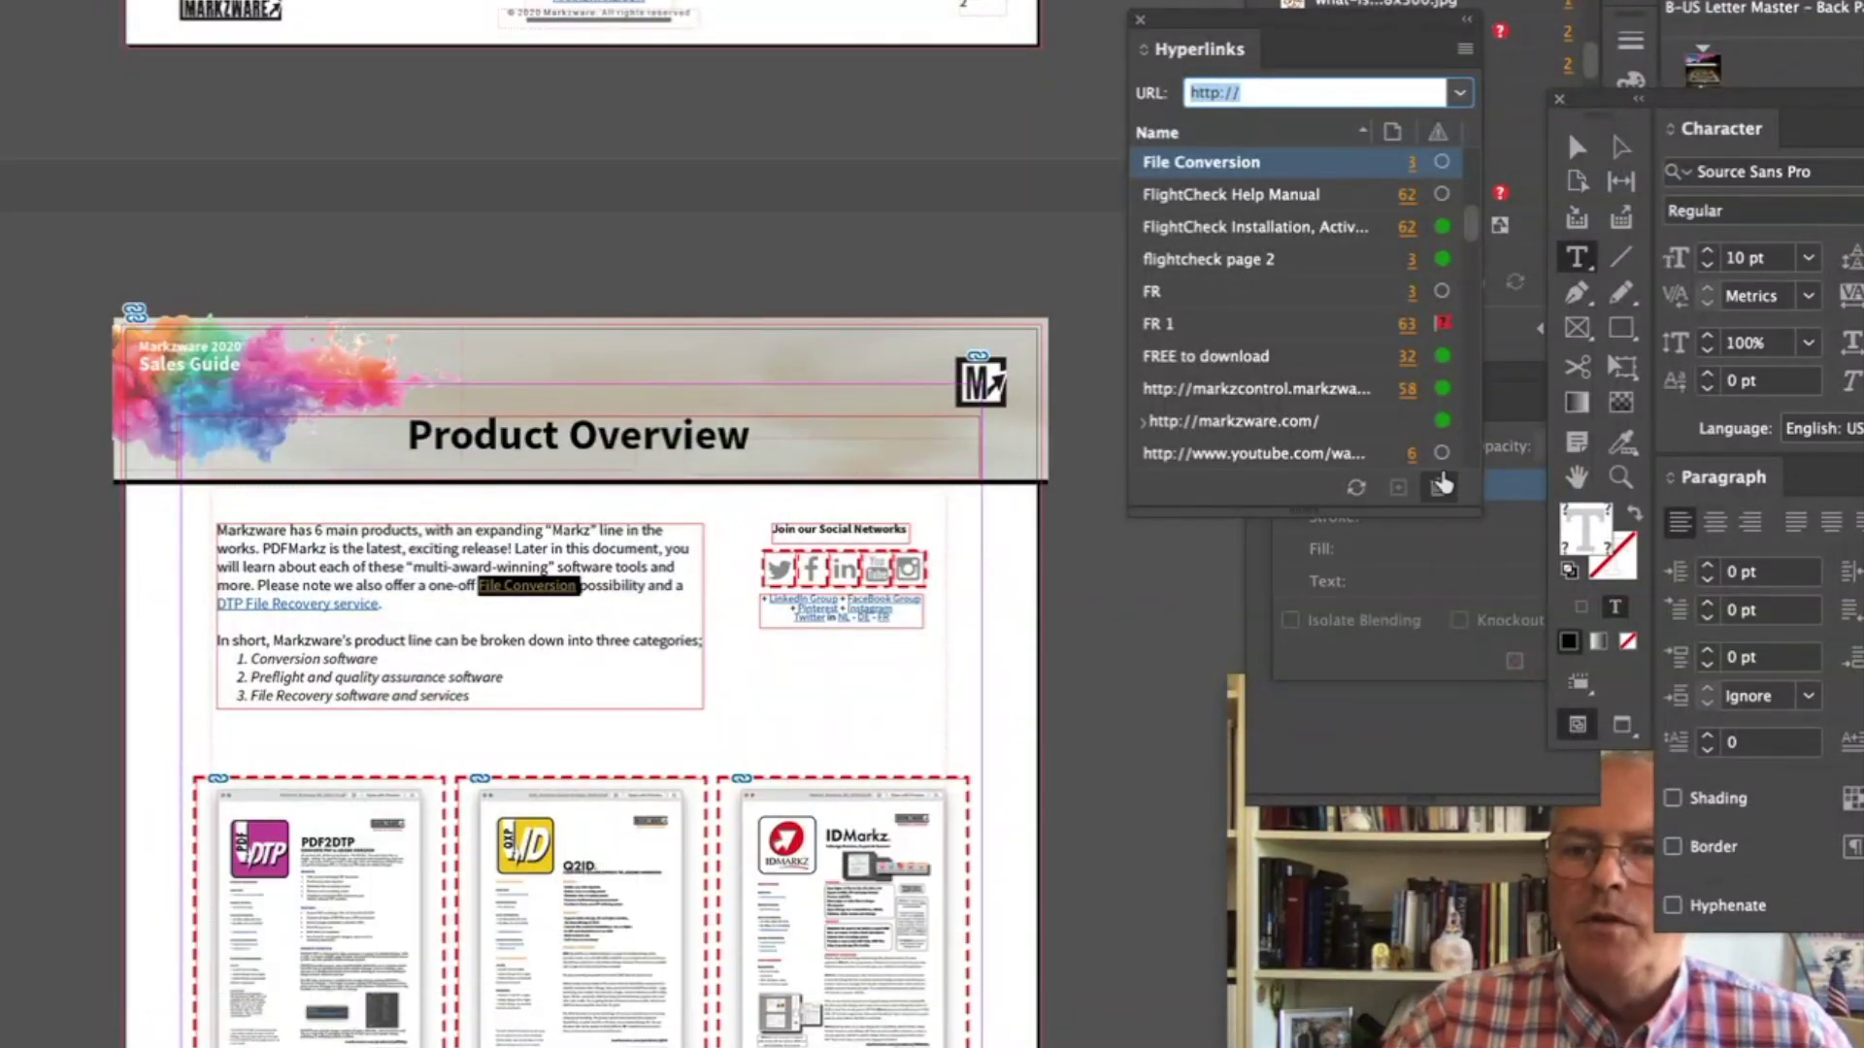
Step: Delete the File Conversion hyperlink, confirming removal, then reselect the File Conversion text
click(1434, 492)
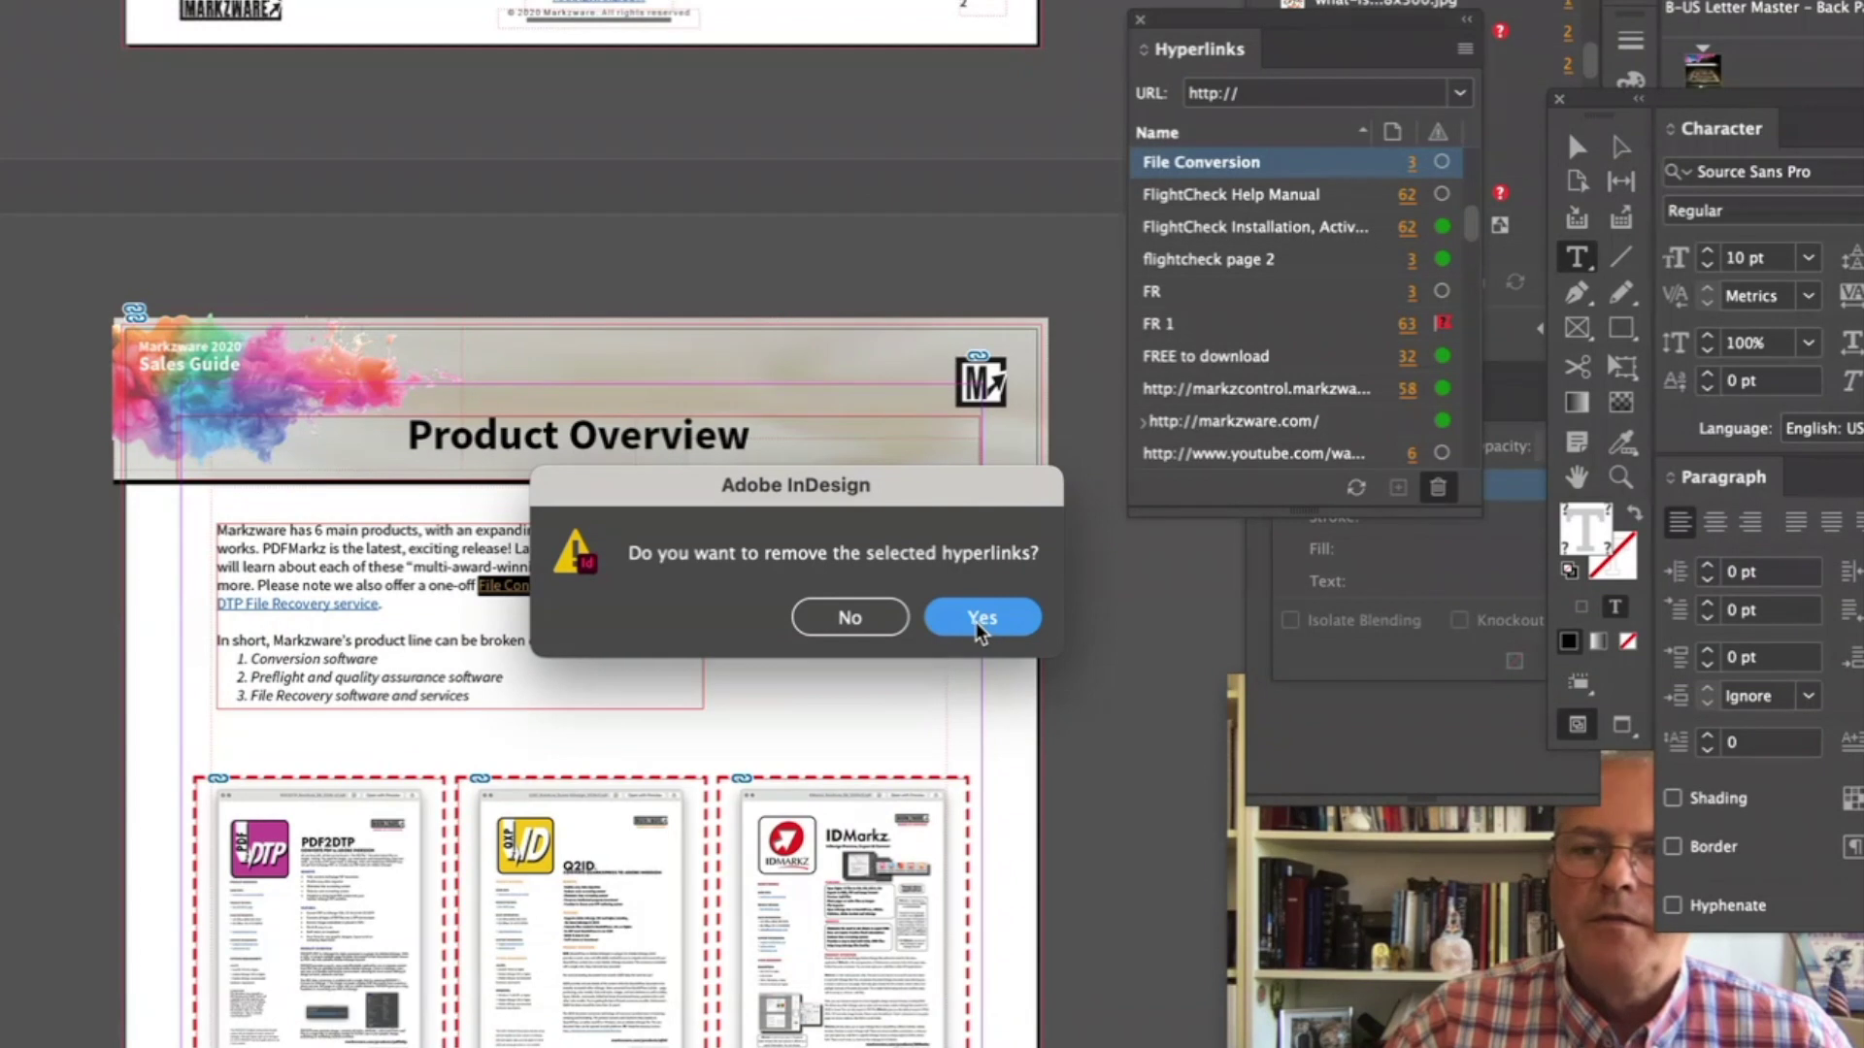
click(981, 620)
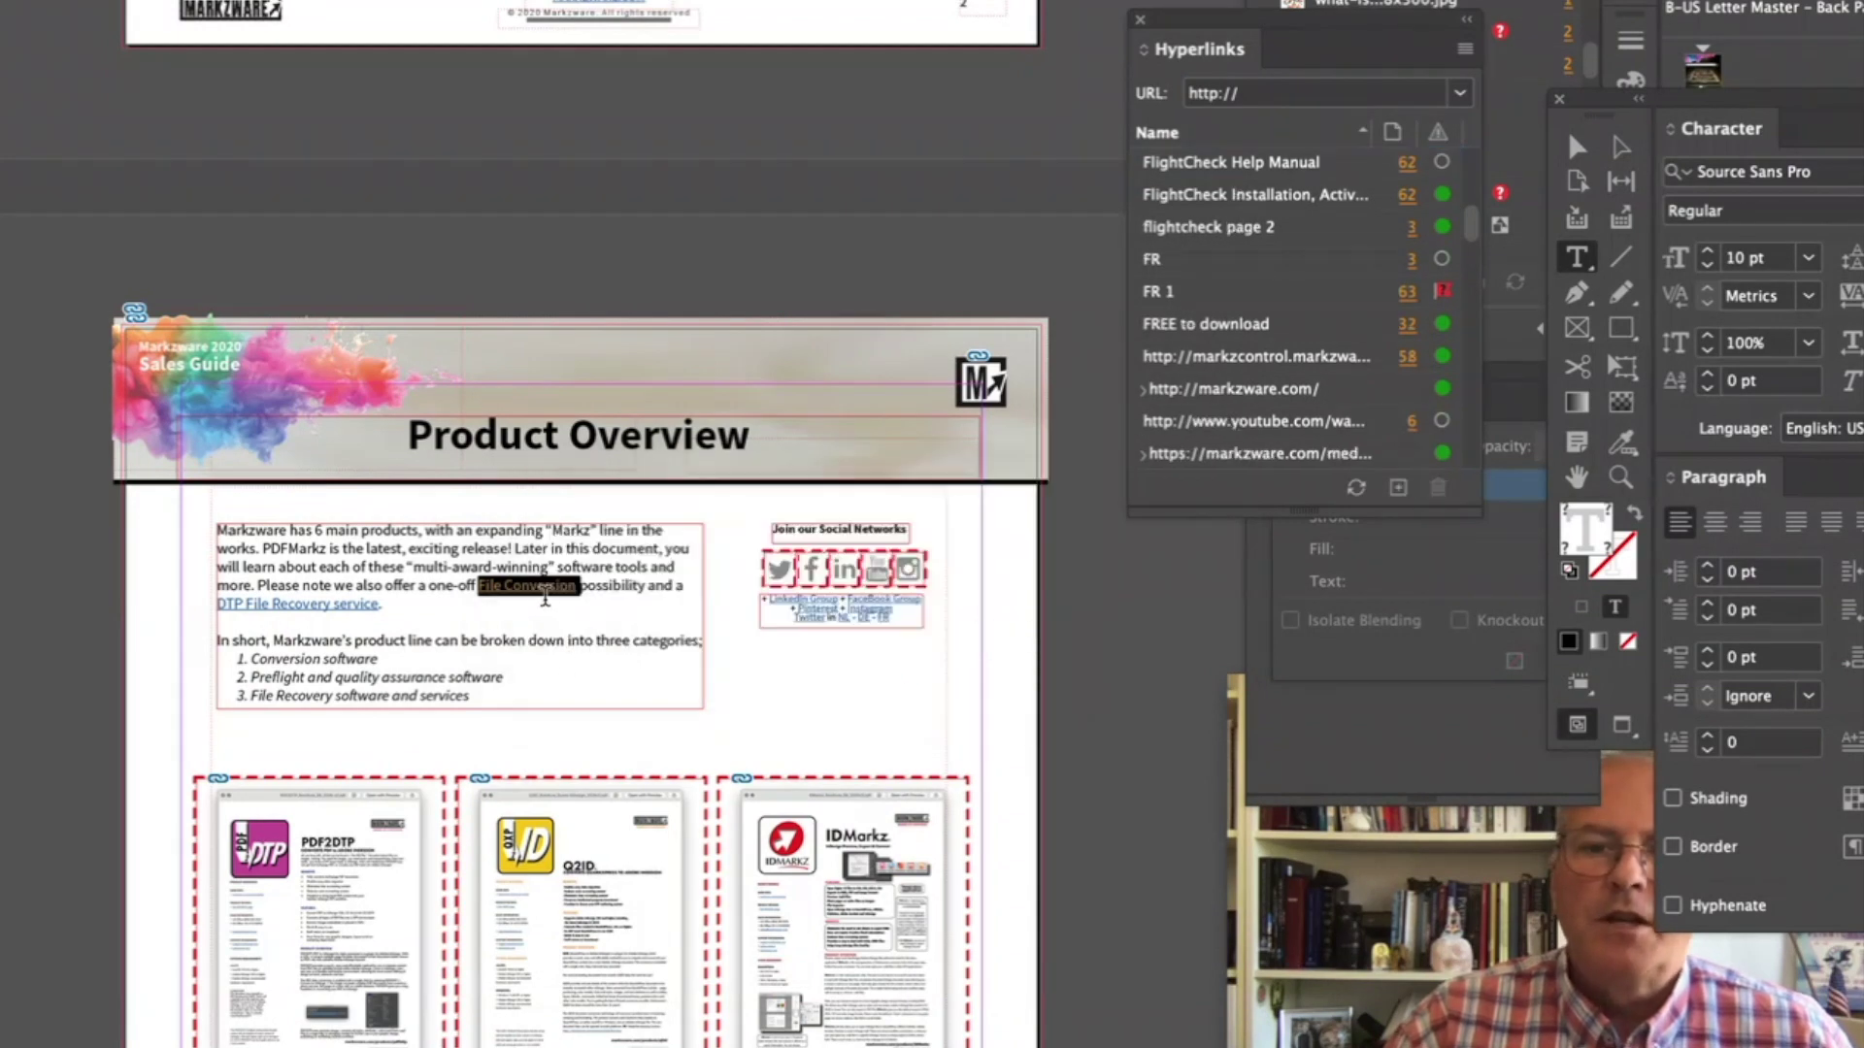
click(547, 590)
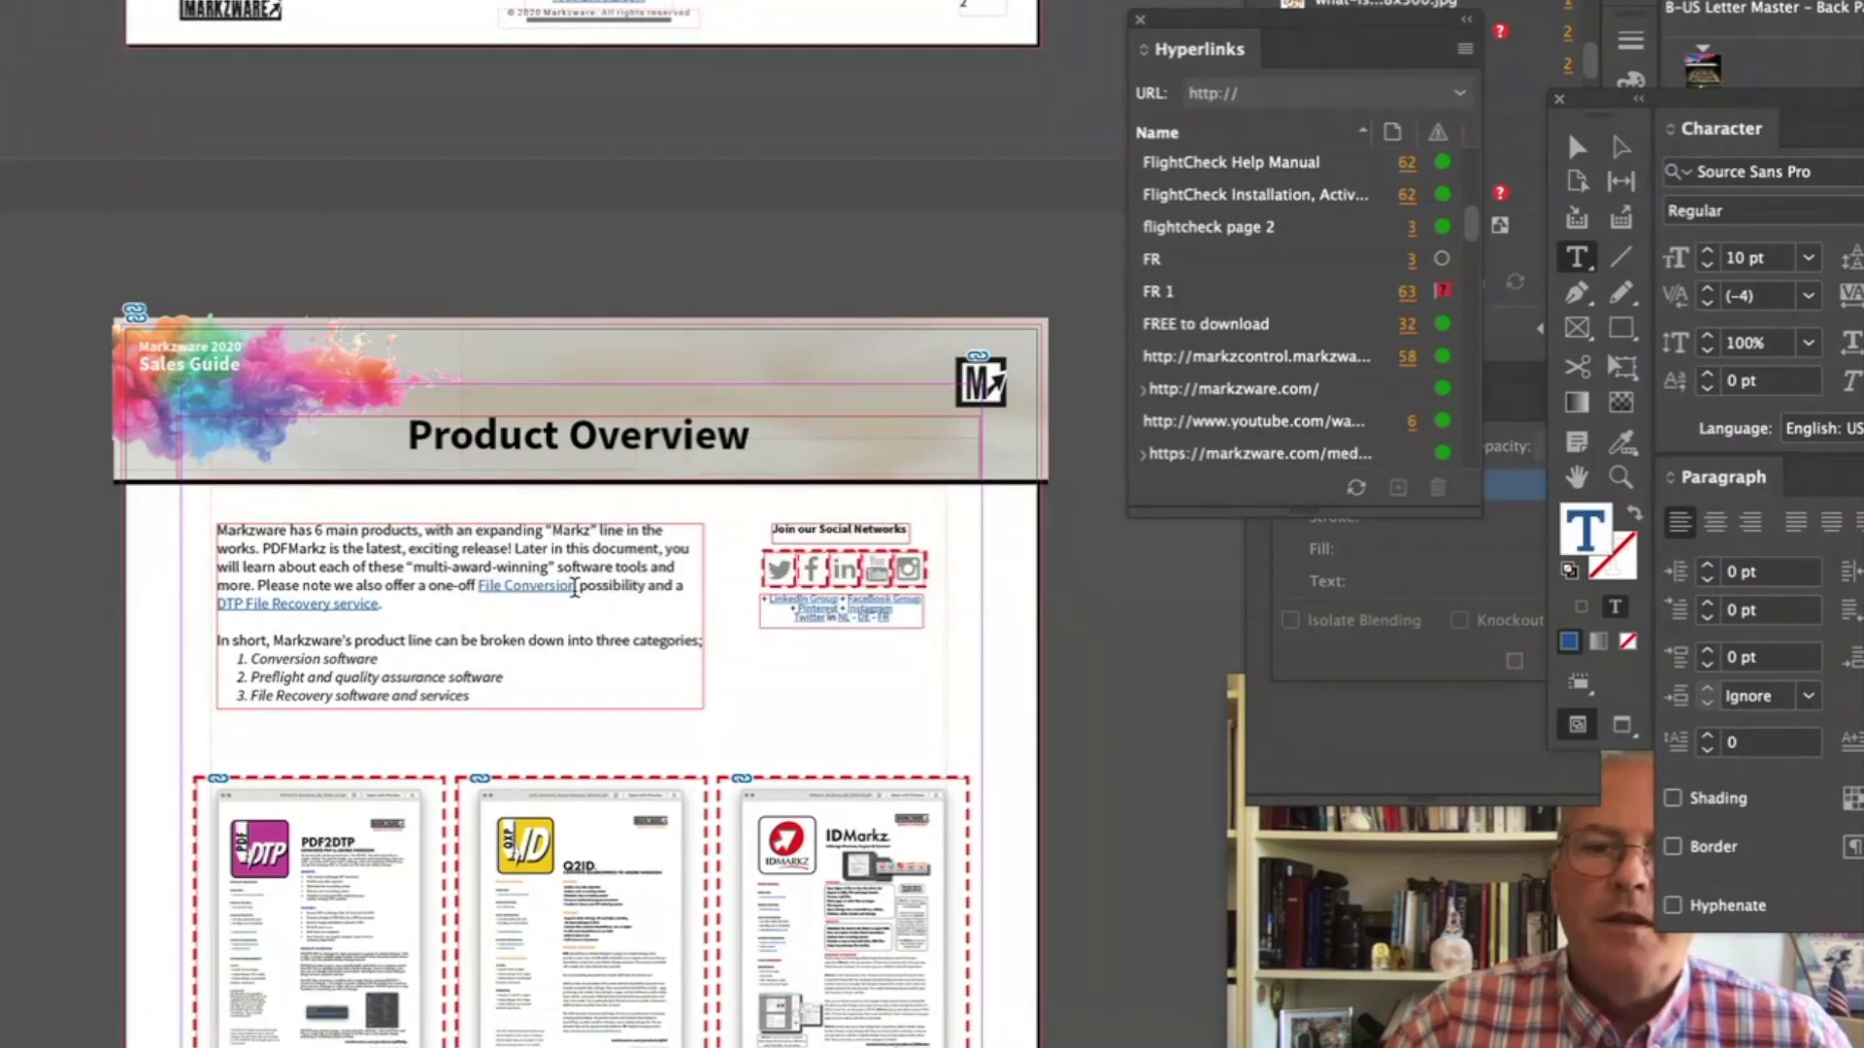
drag(575, 589, 480, 585)
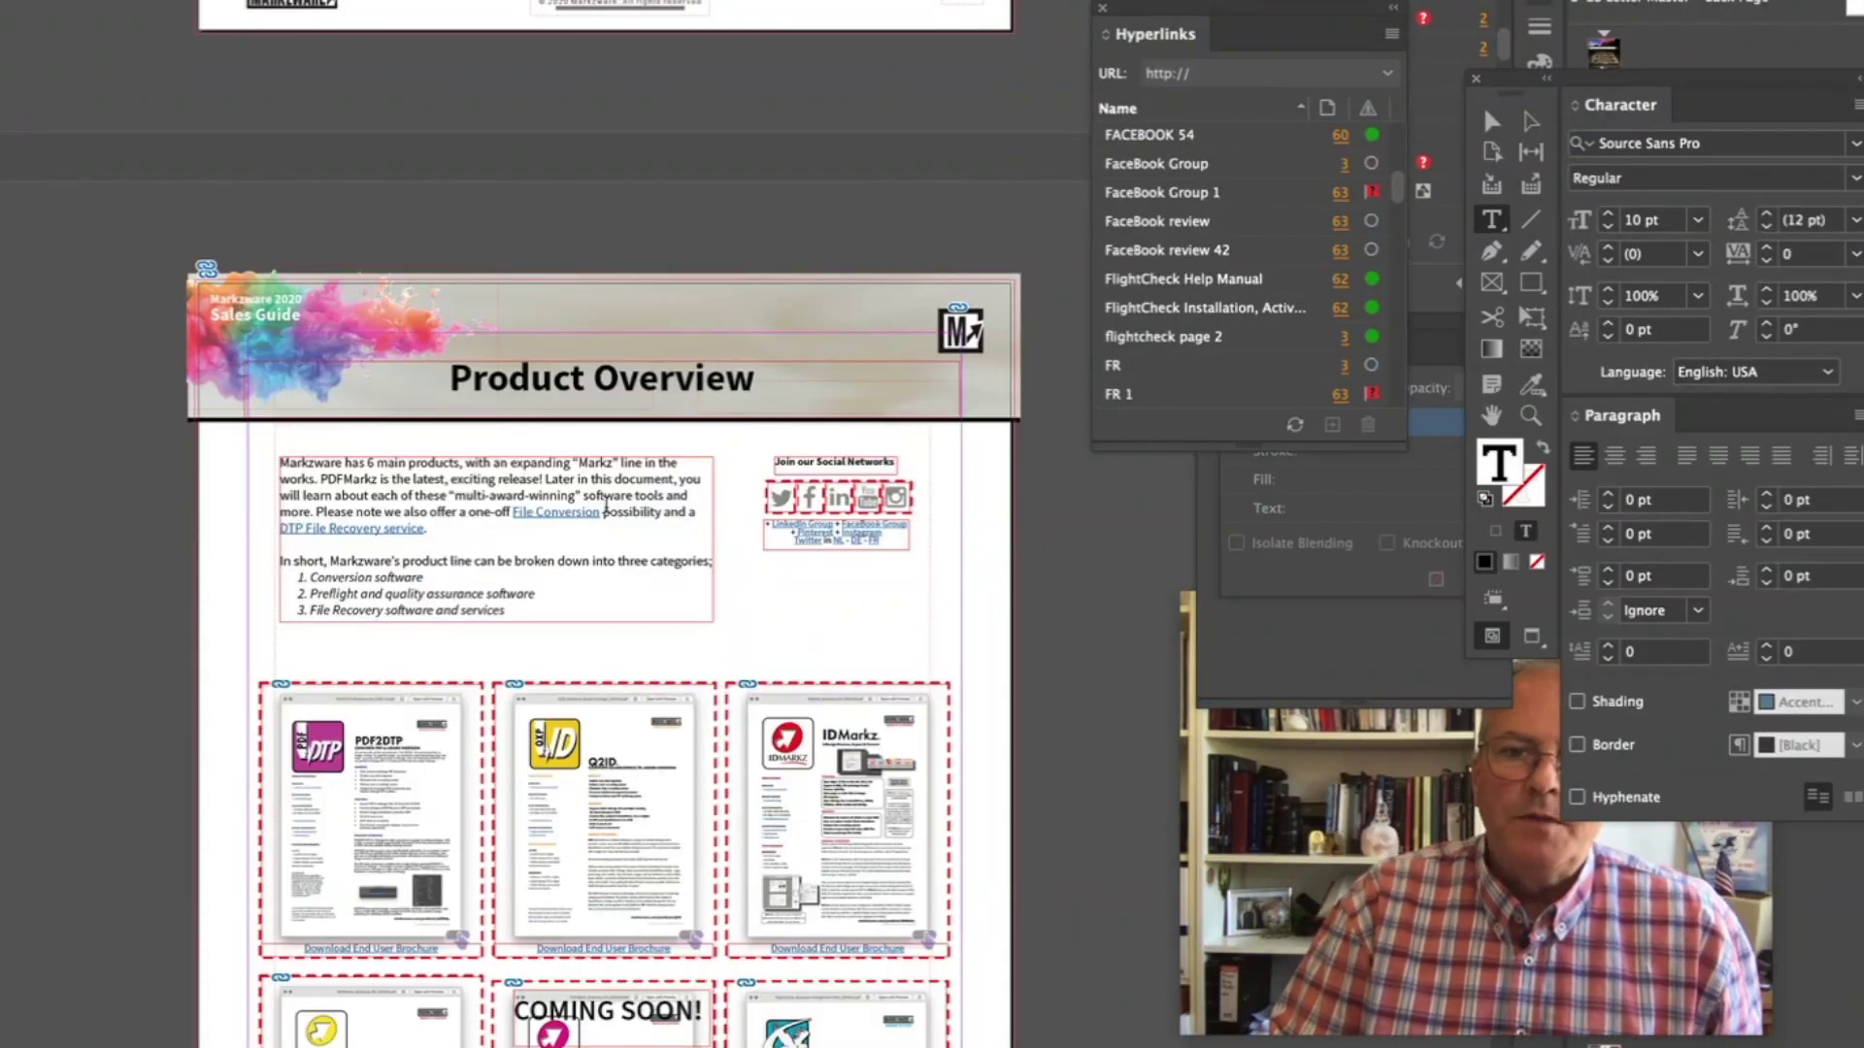
Step: Select the DTP File Recovery service link text on the Product Overview page
click(582, 513)
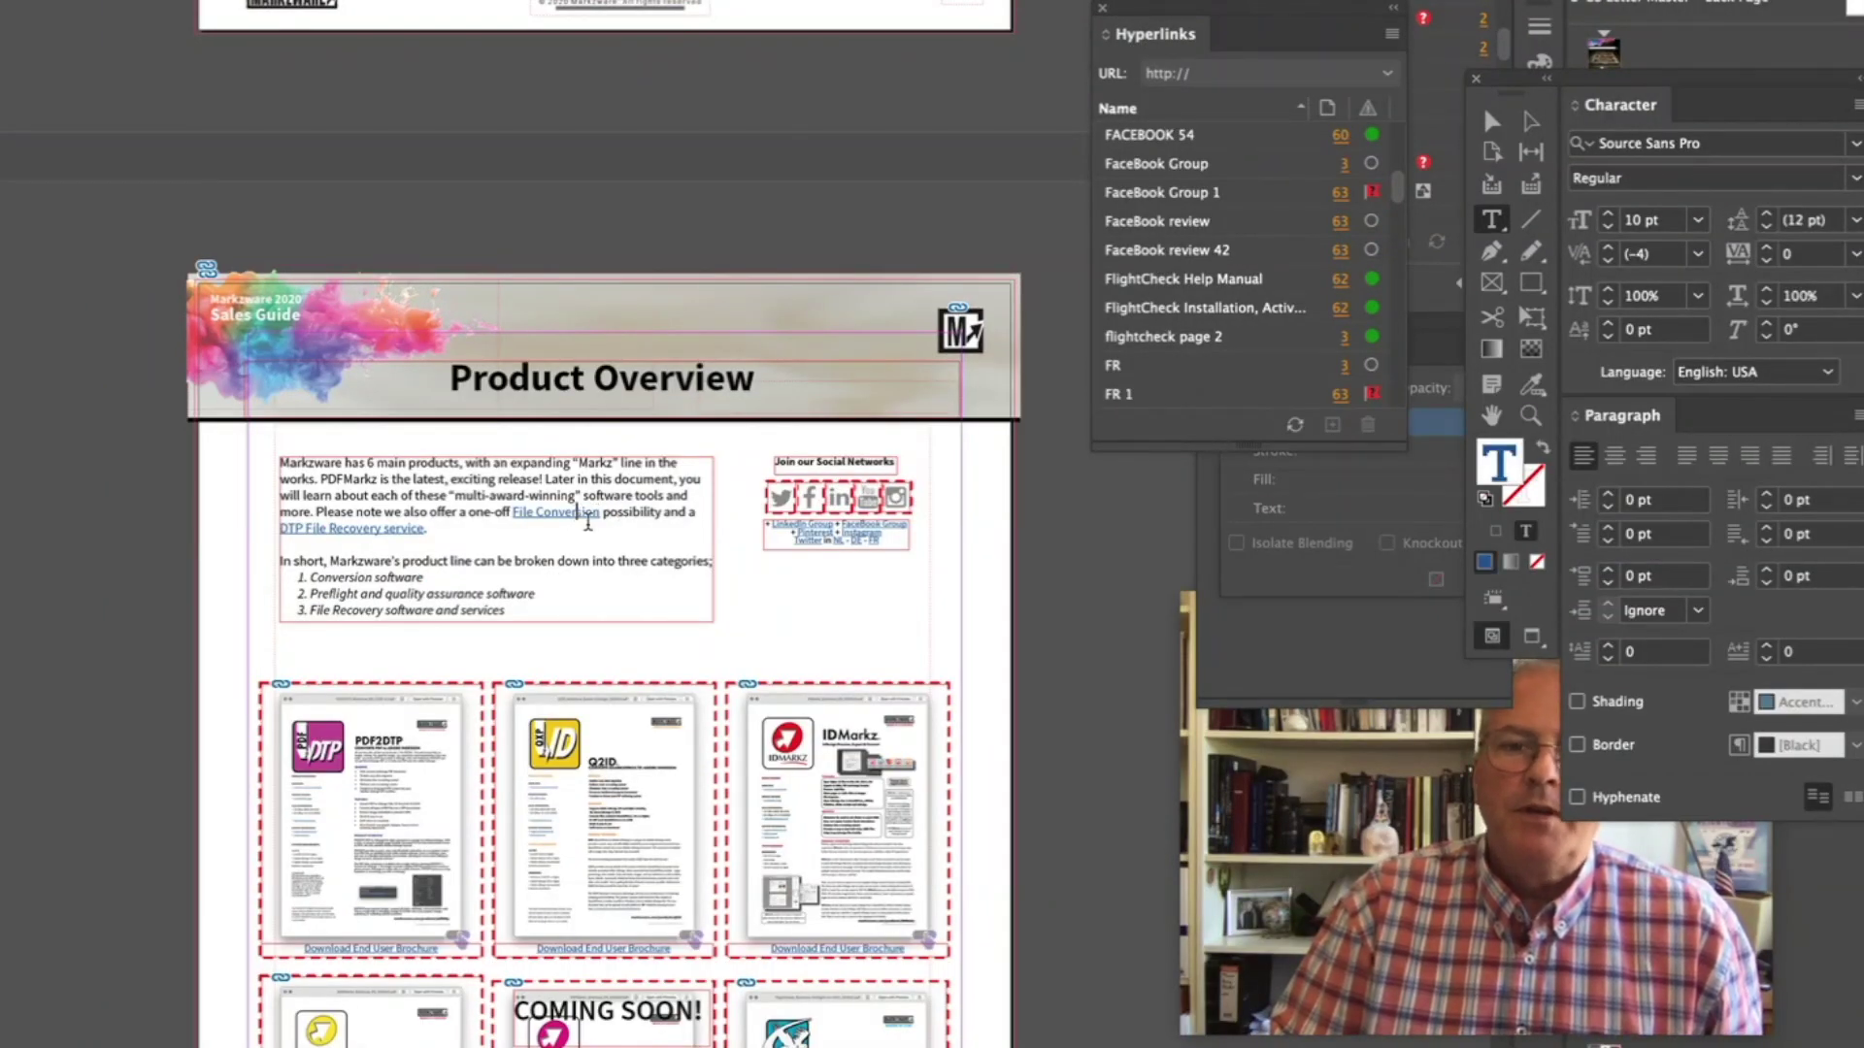
drag(598, 511, 519, 511)
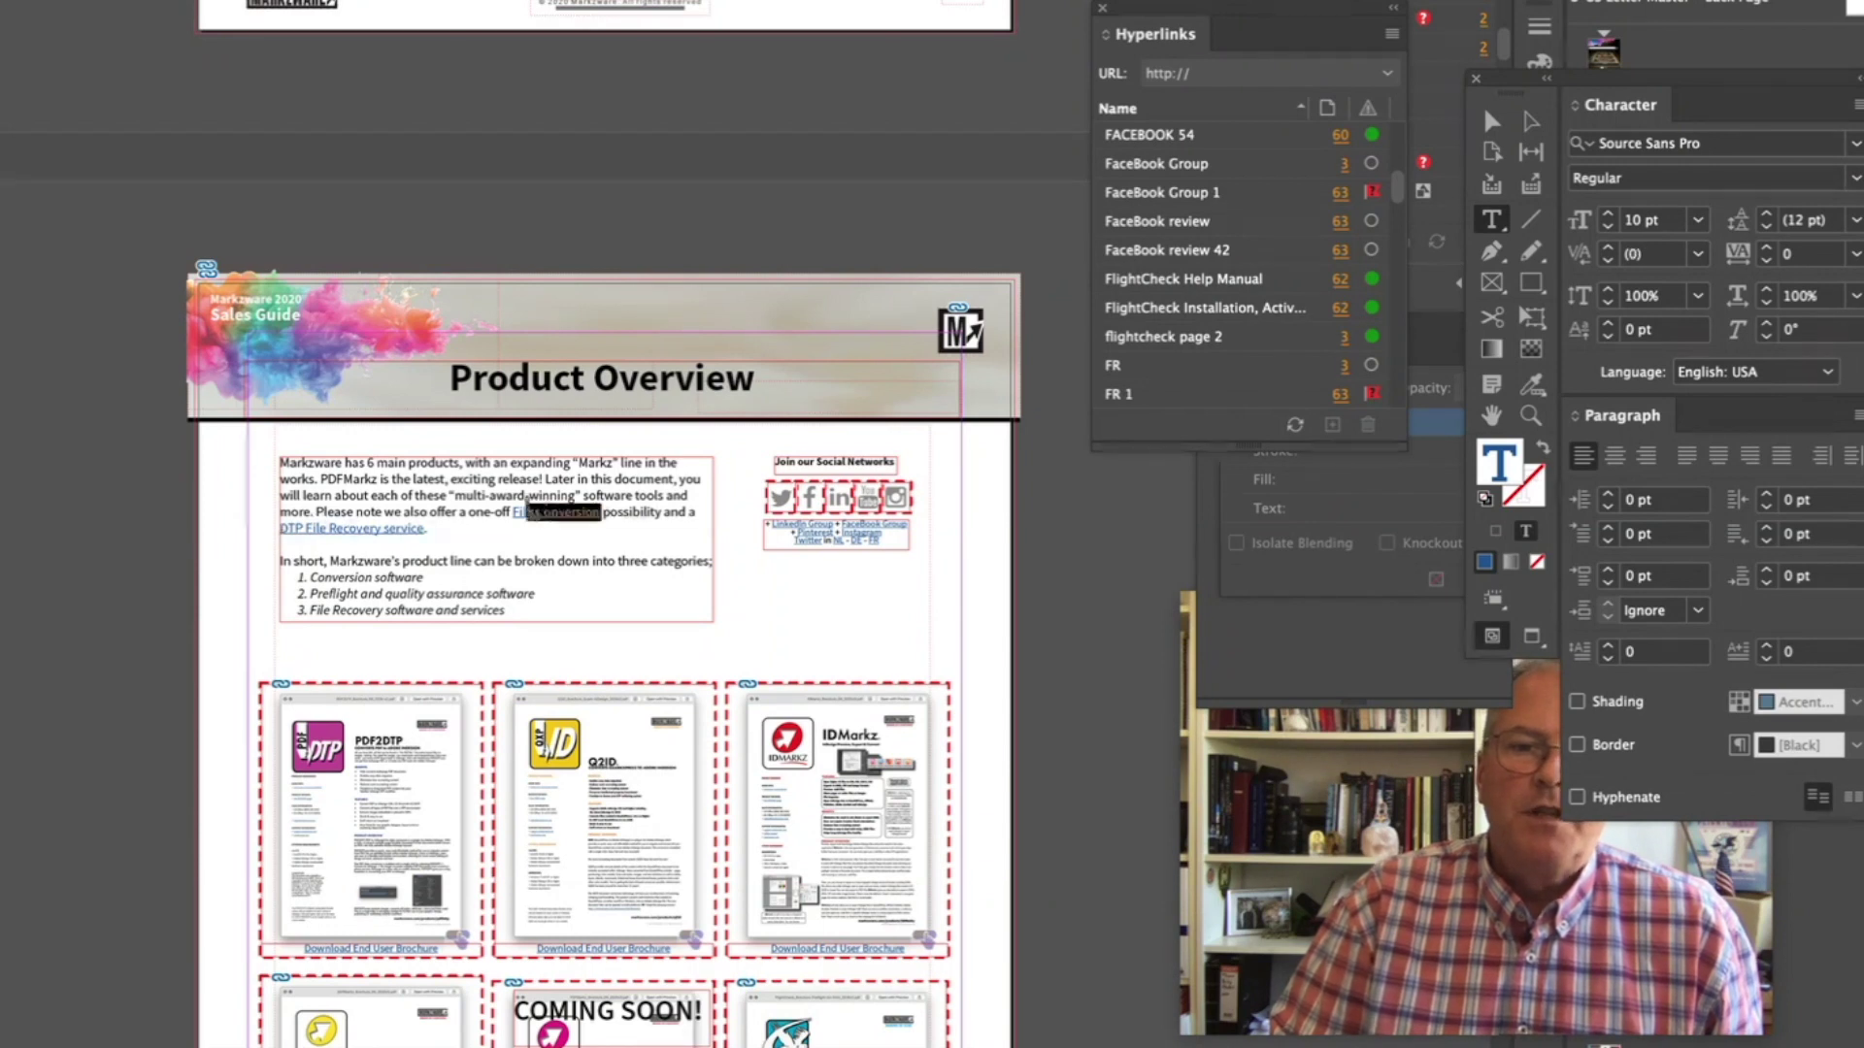
click(429, 527)
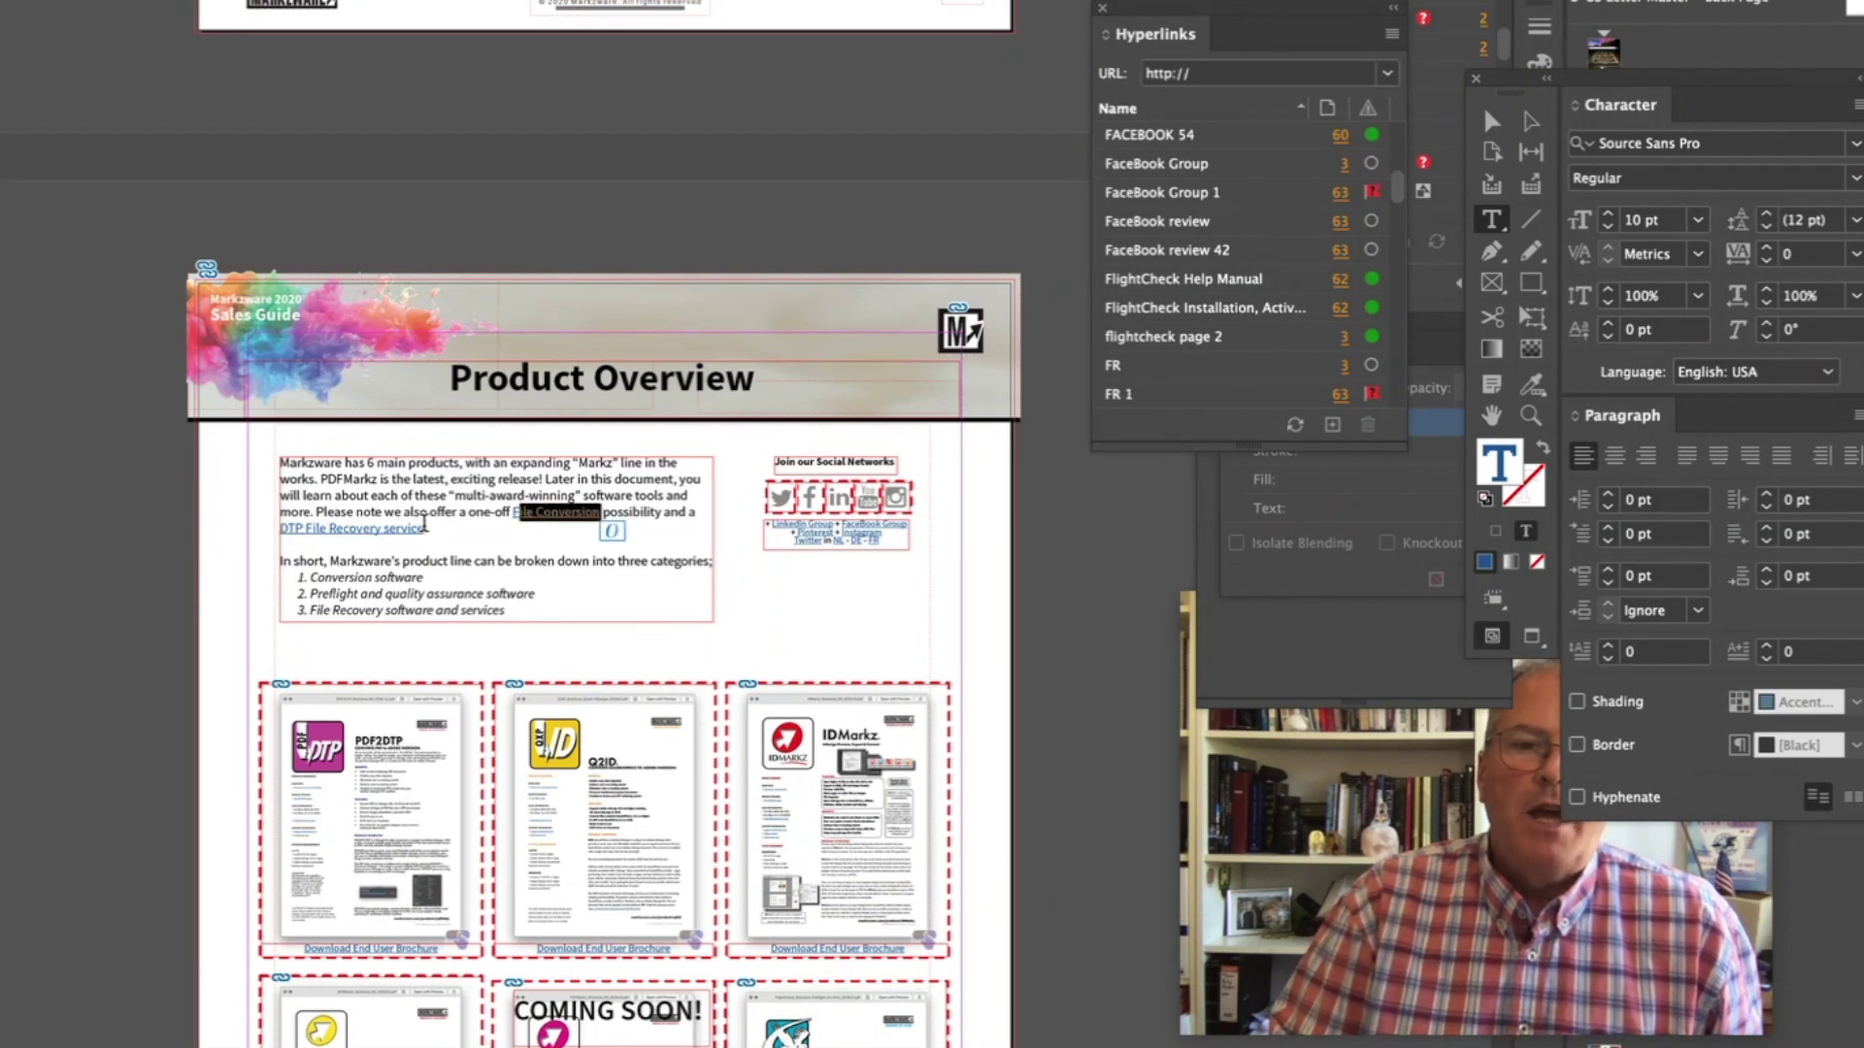
drag(425, 527, 309, 527)
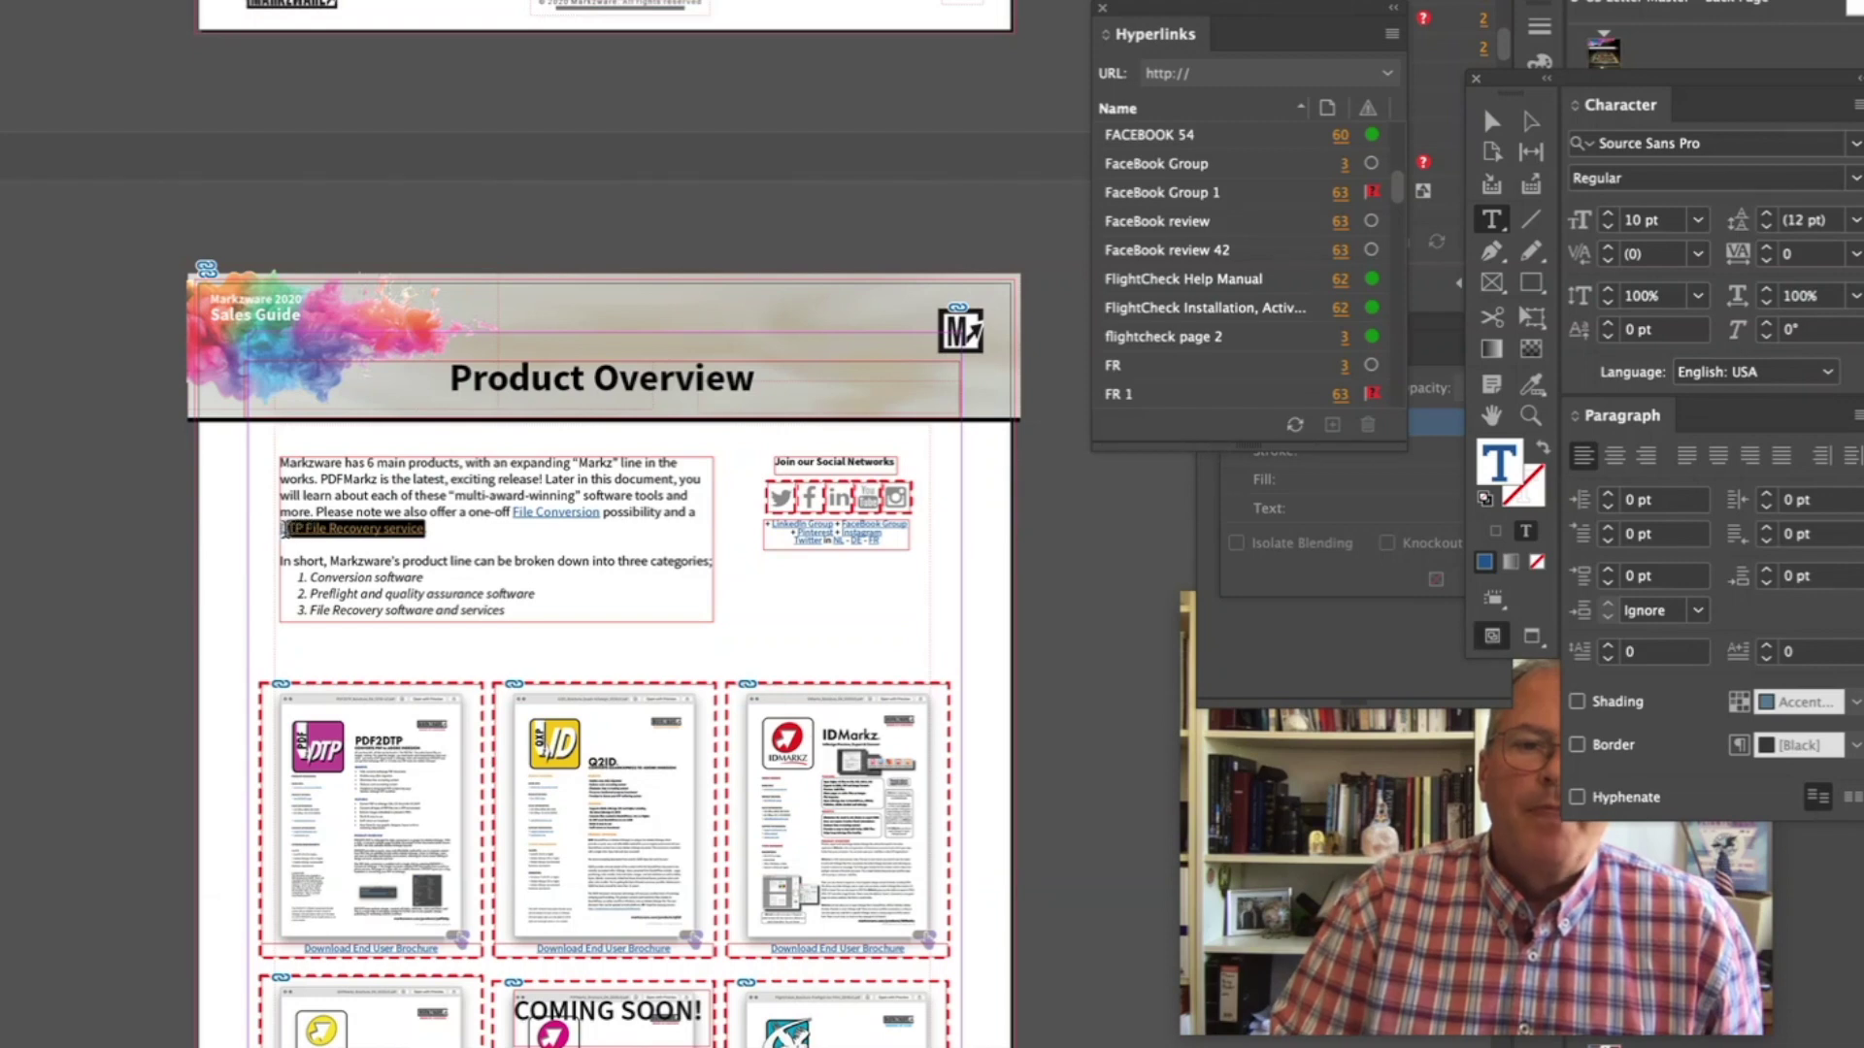
Step: Set the DTP File Recovery service hyperlink's character style to [None], dismissing the destination alert
right_click(335, 532)
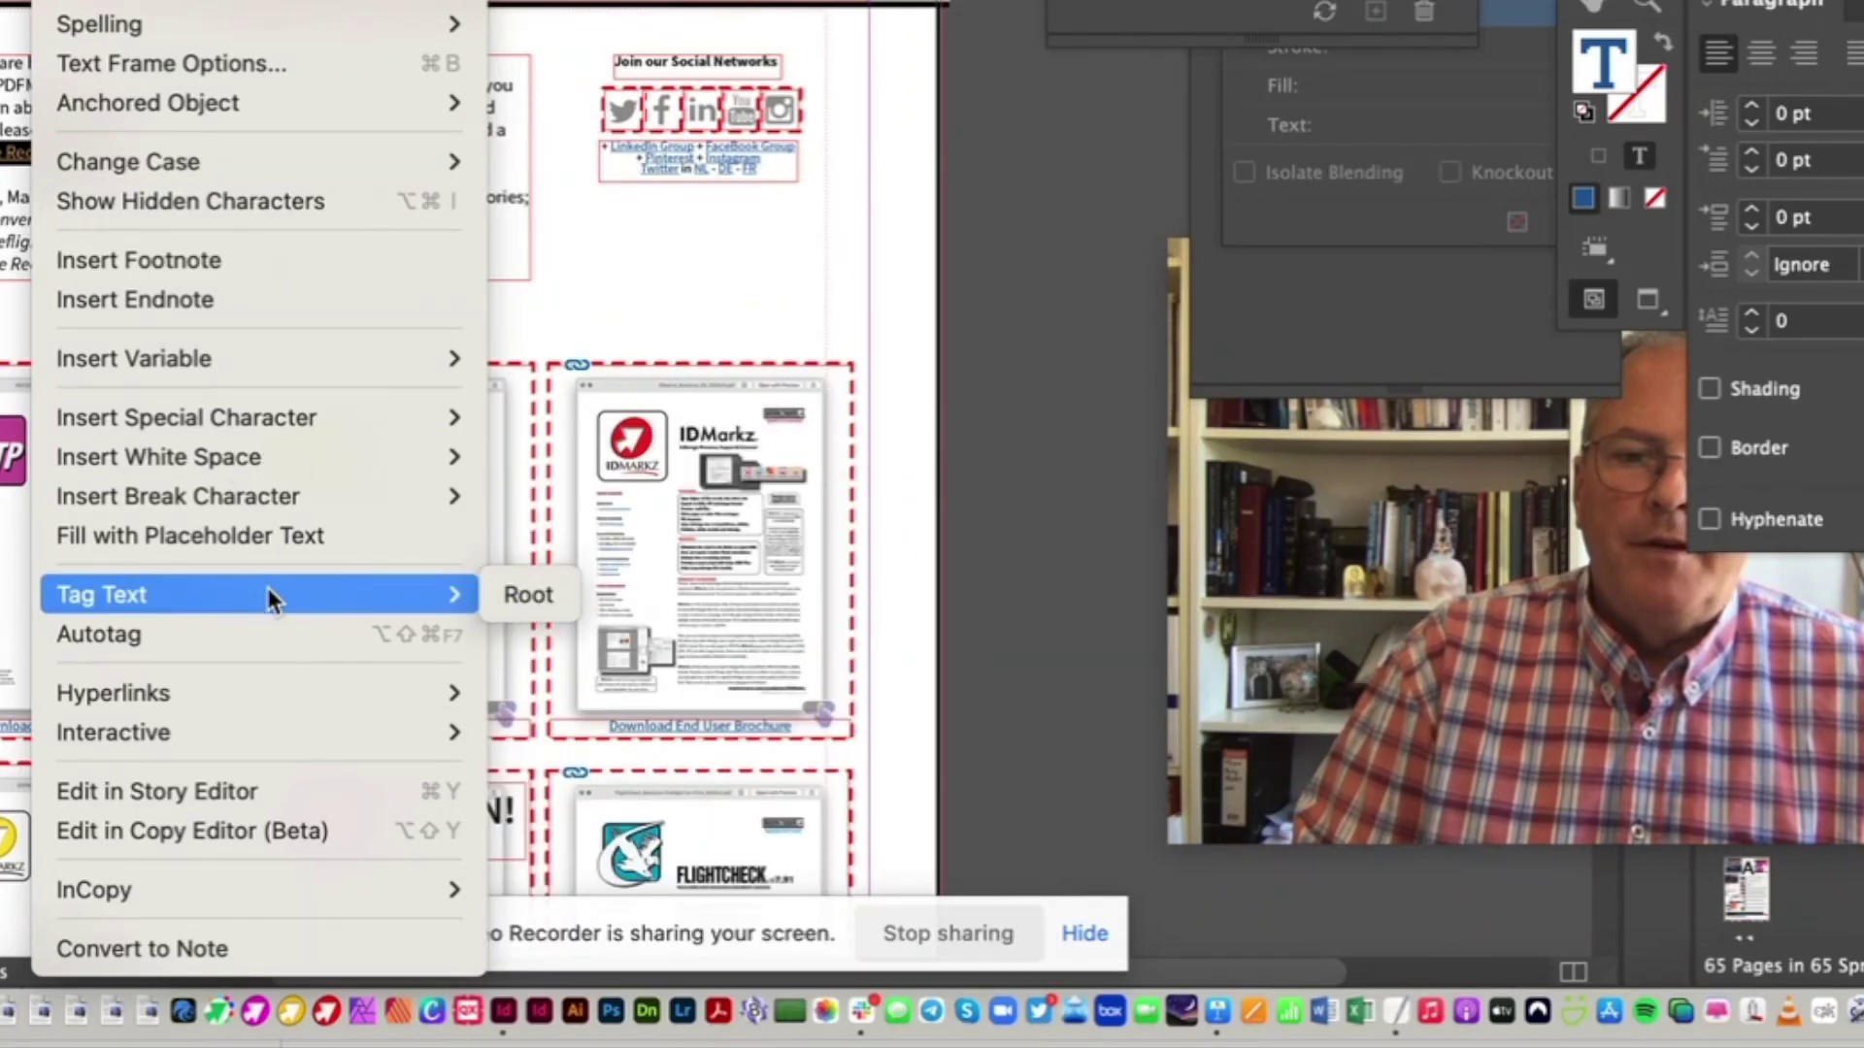
mouse_move(114, 694)
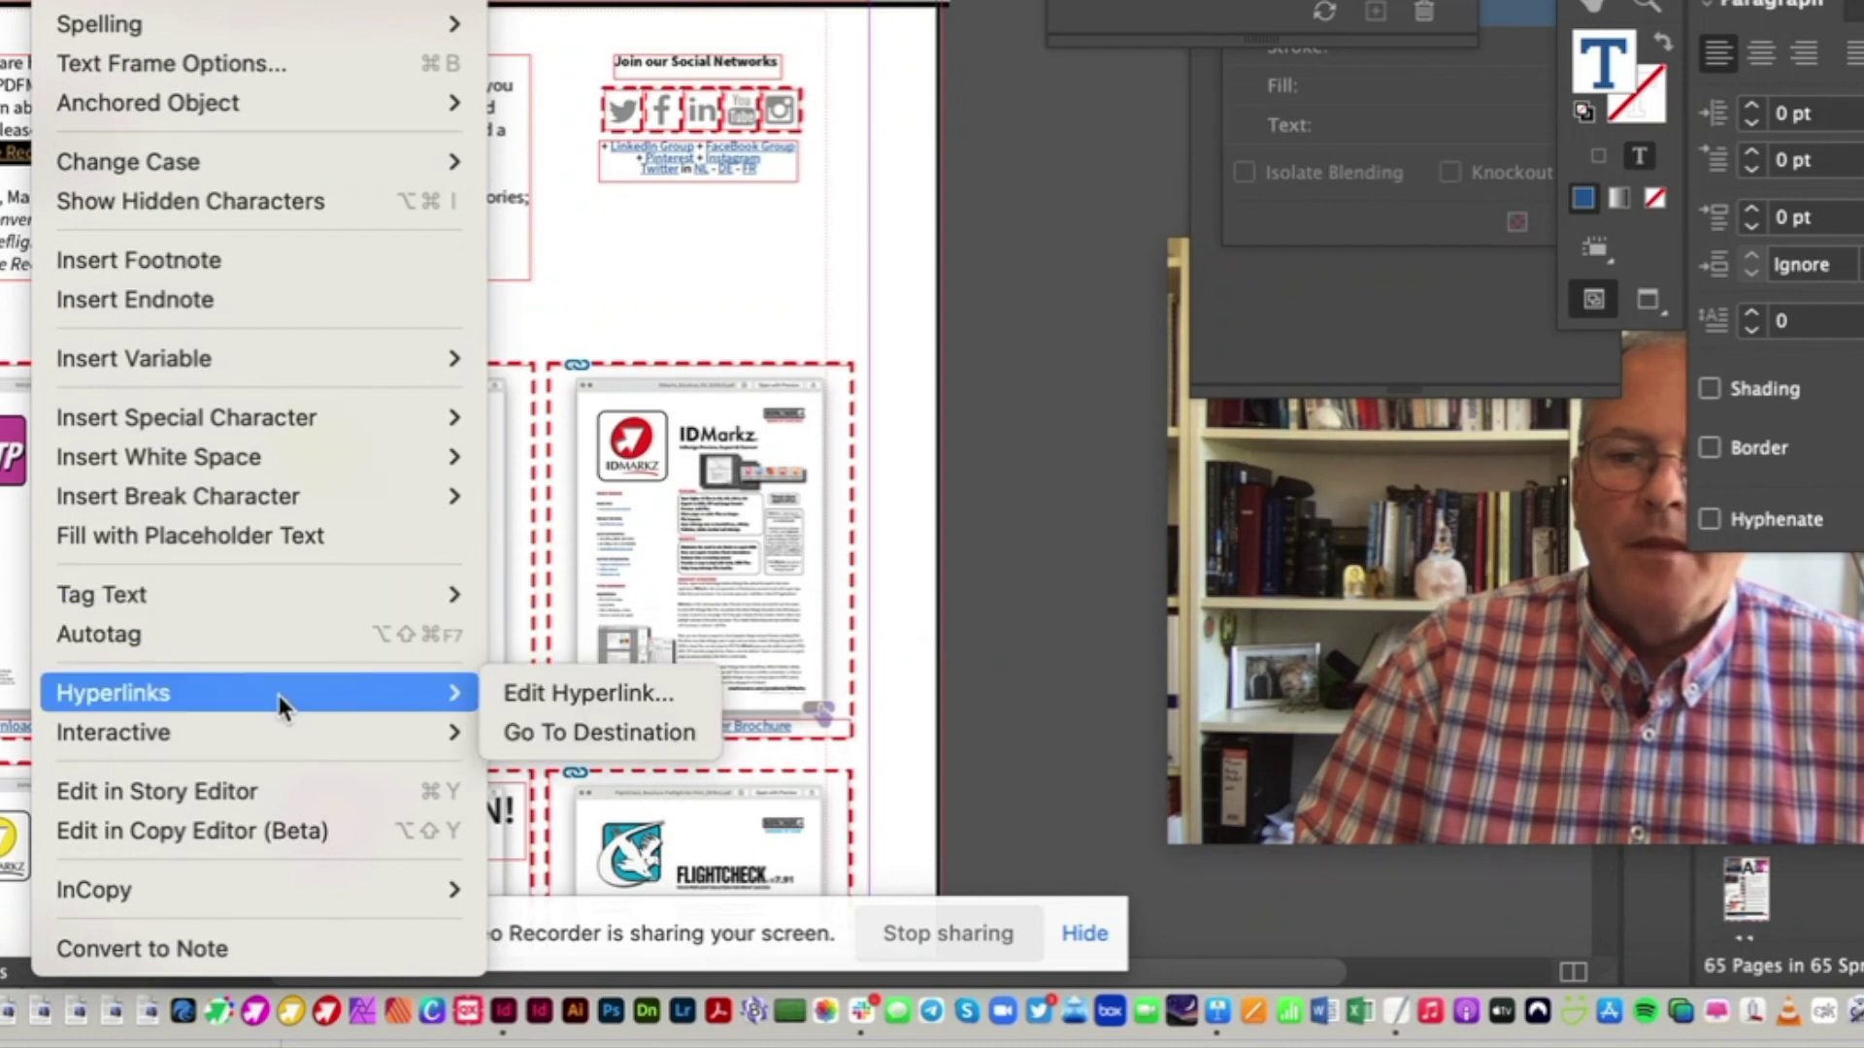
click(634, 696)
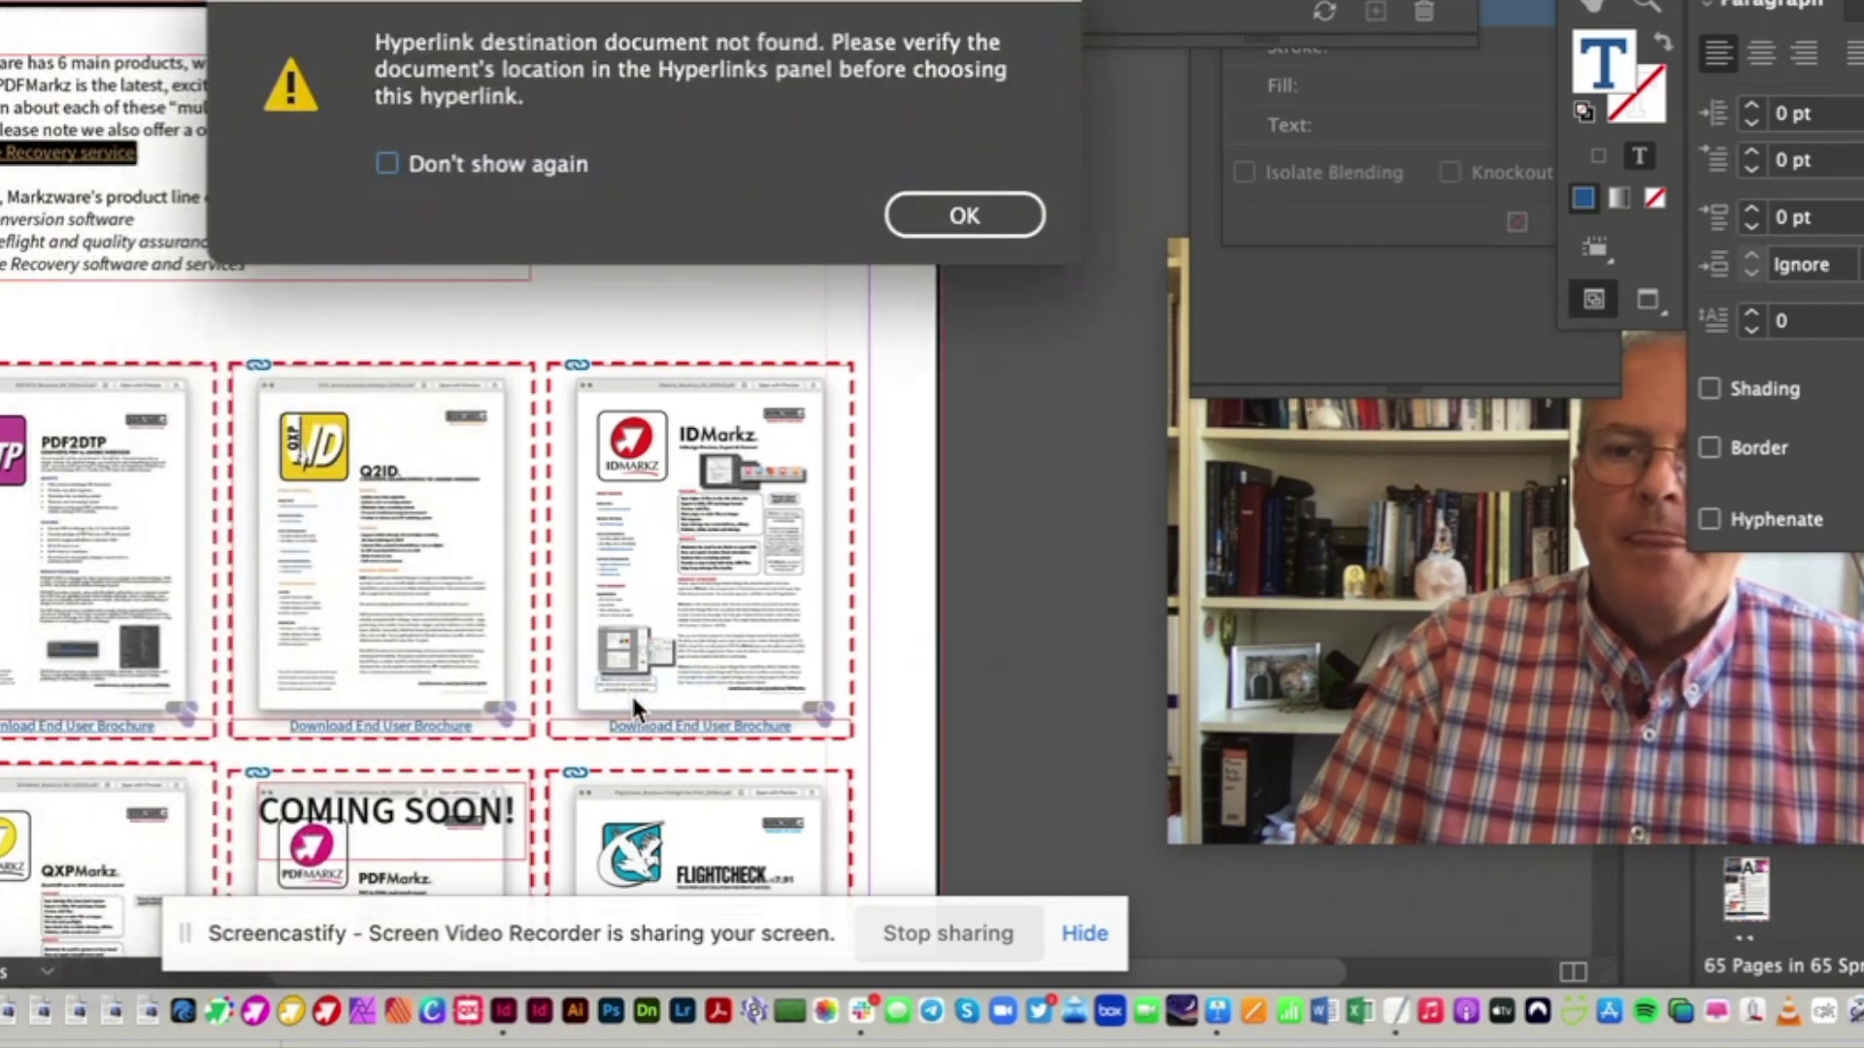
click(965, 215)
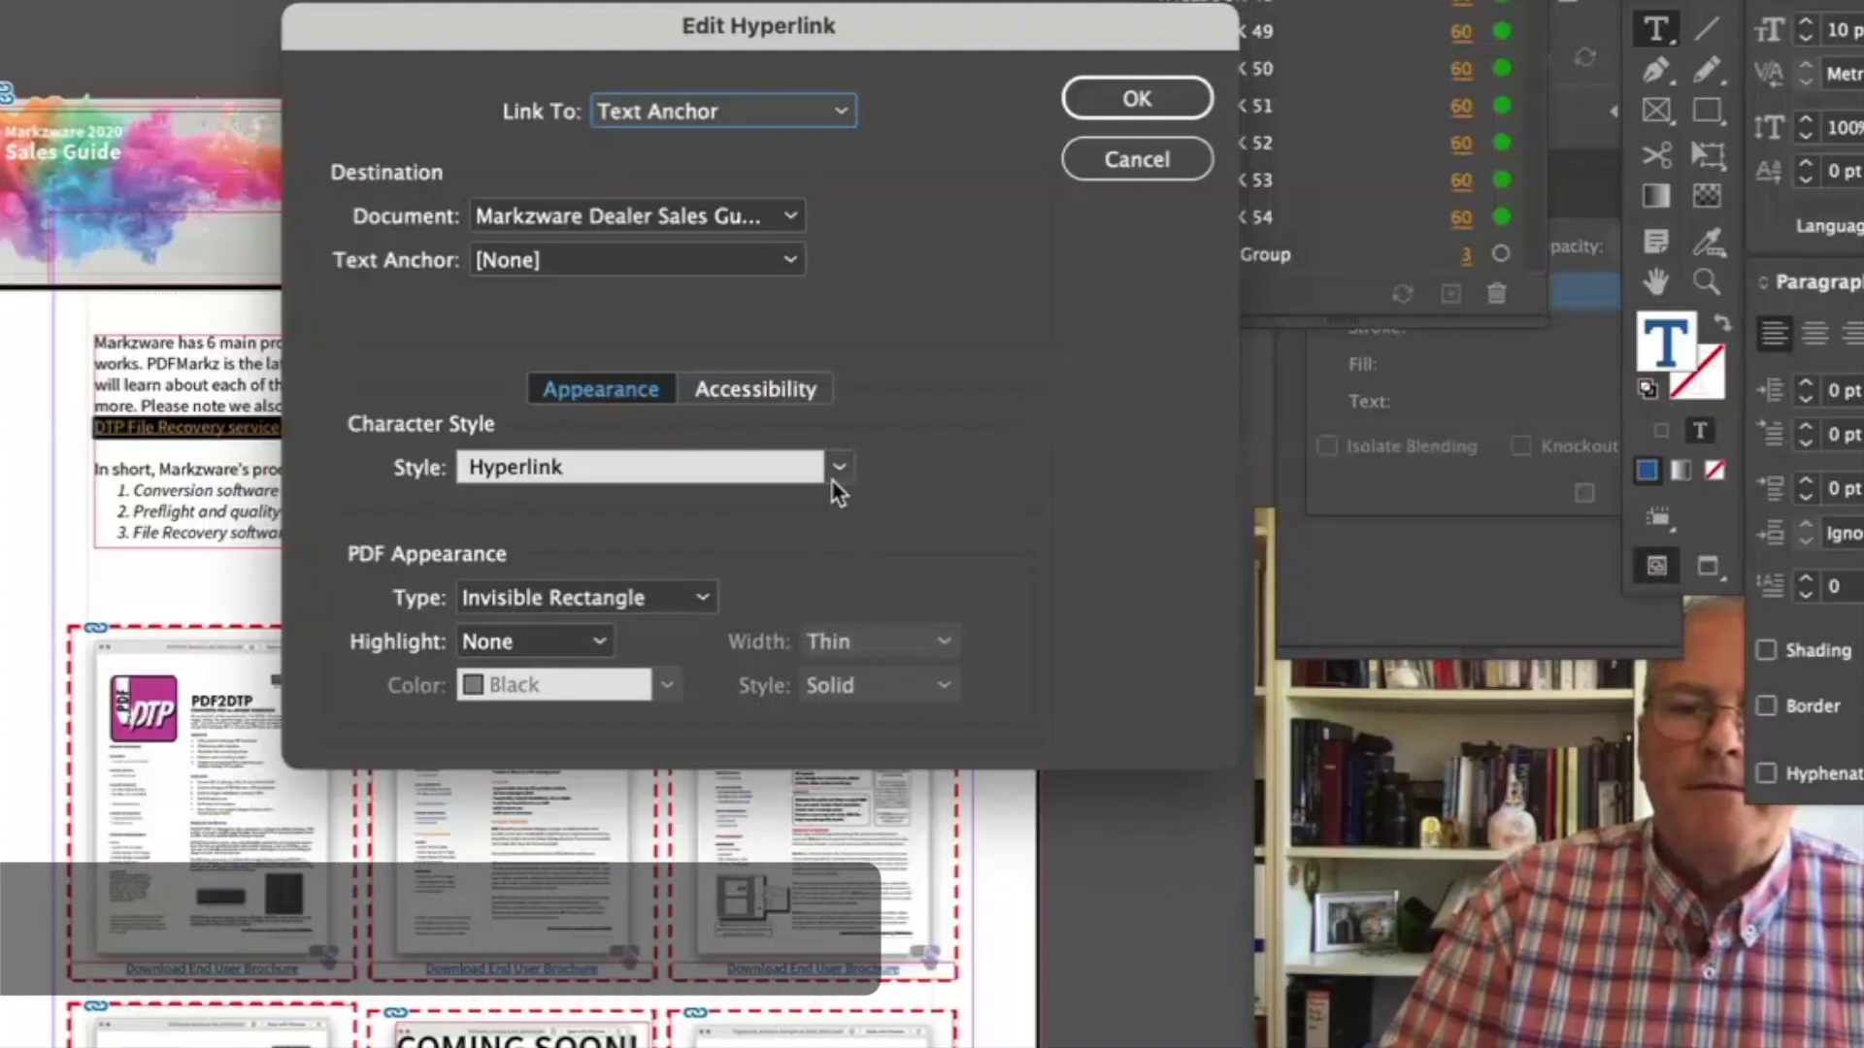
click(986, 636)
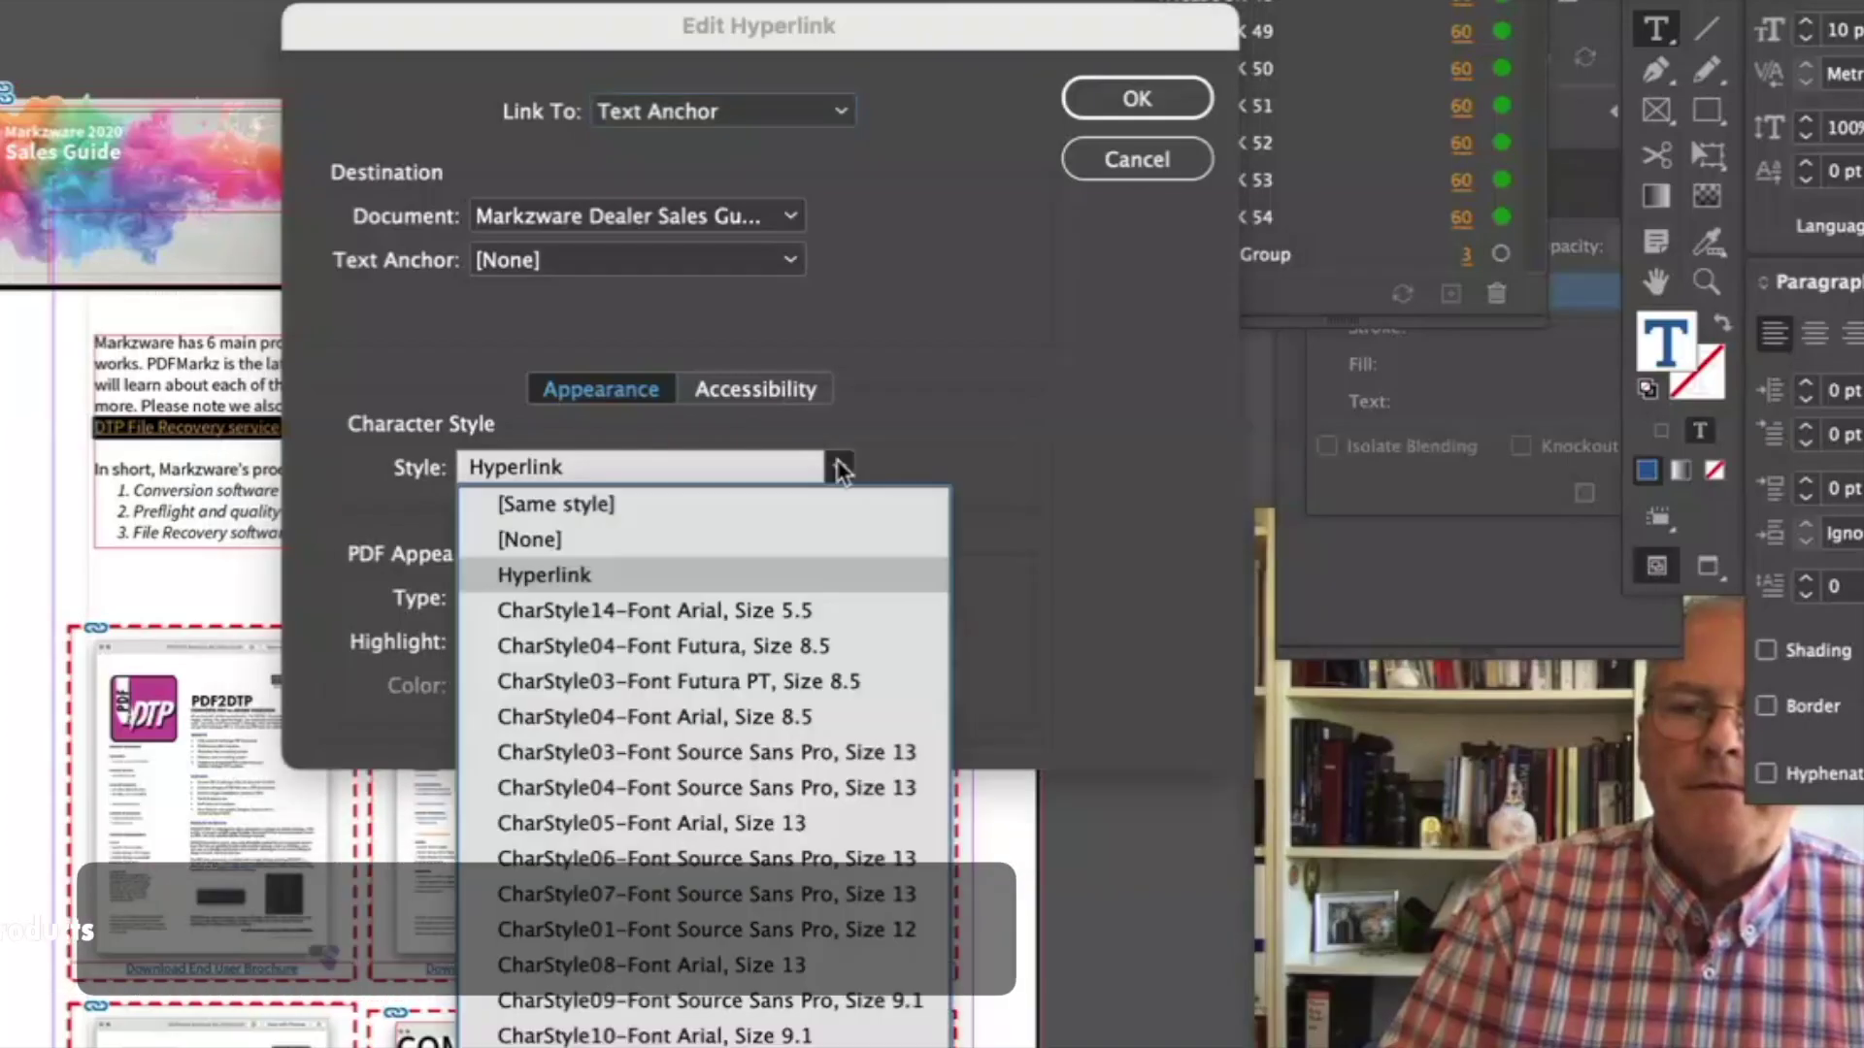
click(707, 542)
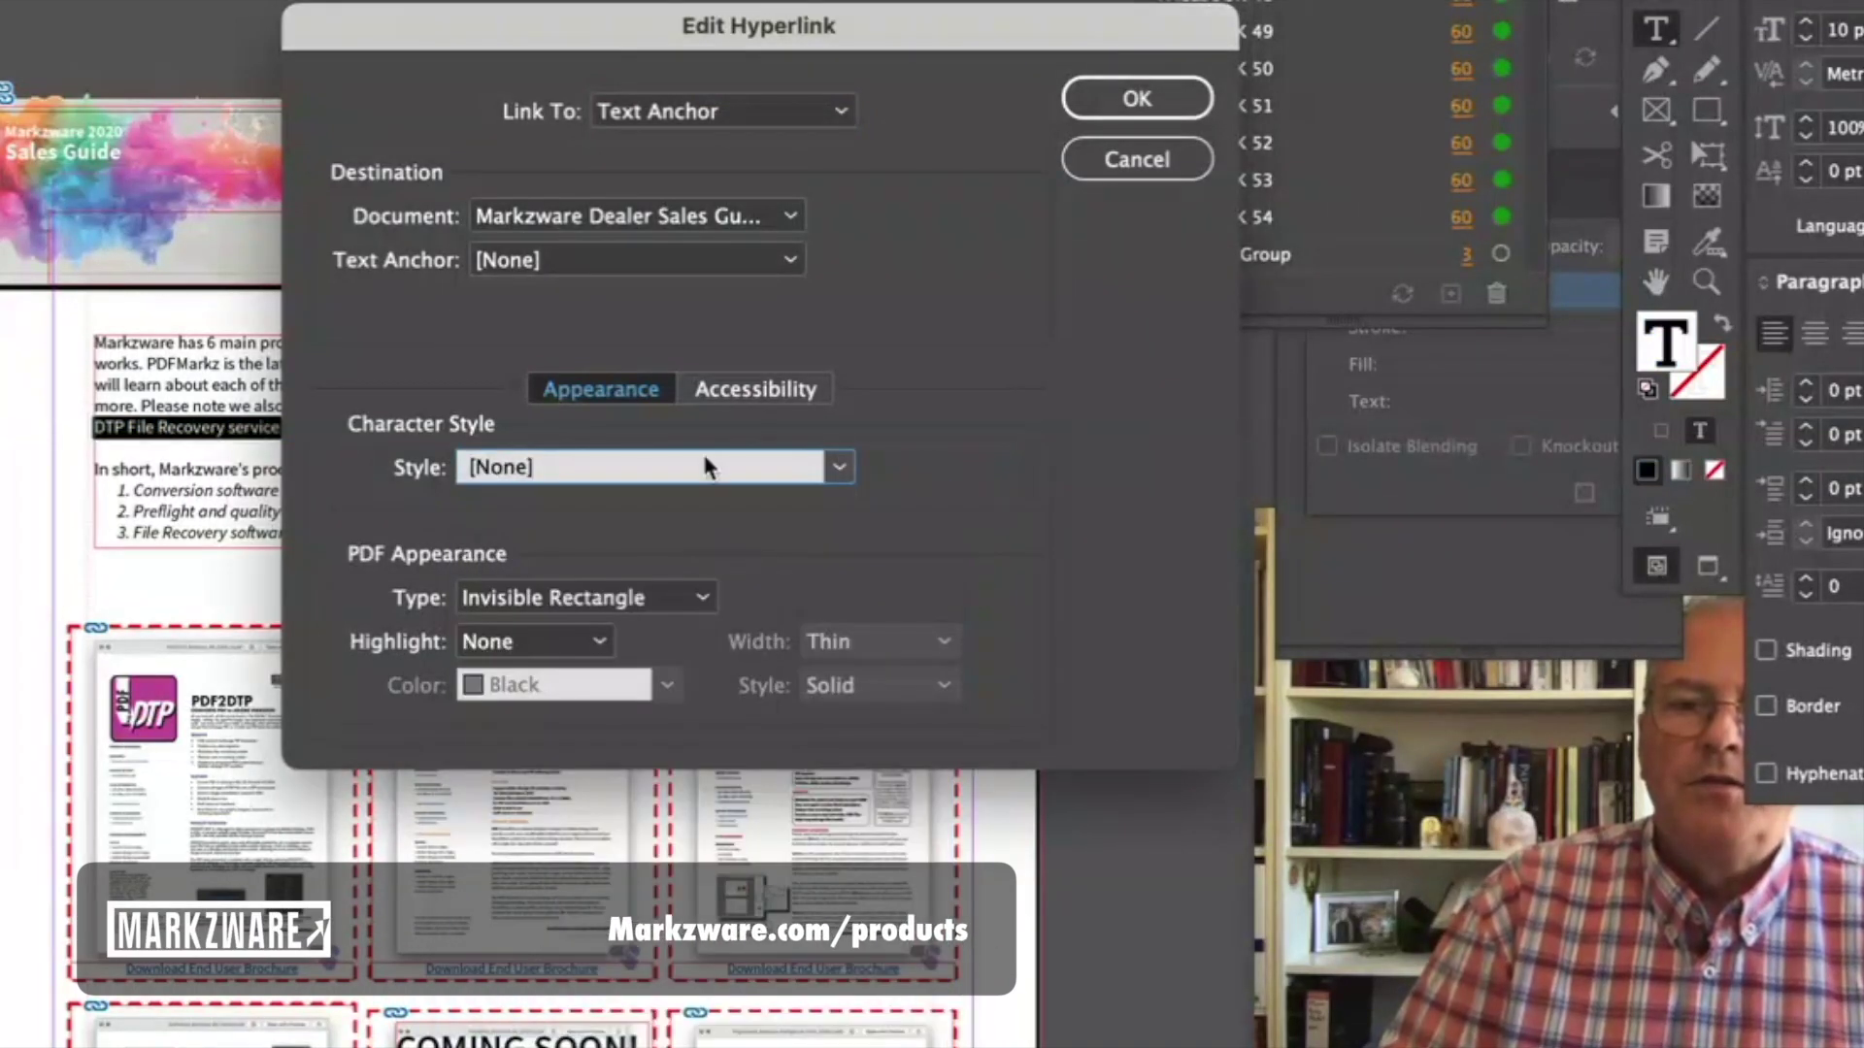
click(1137, 100)
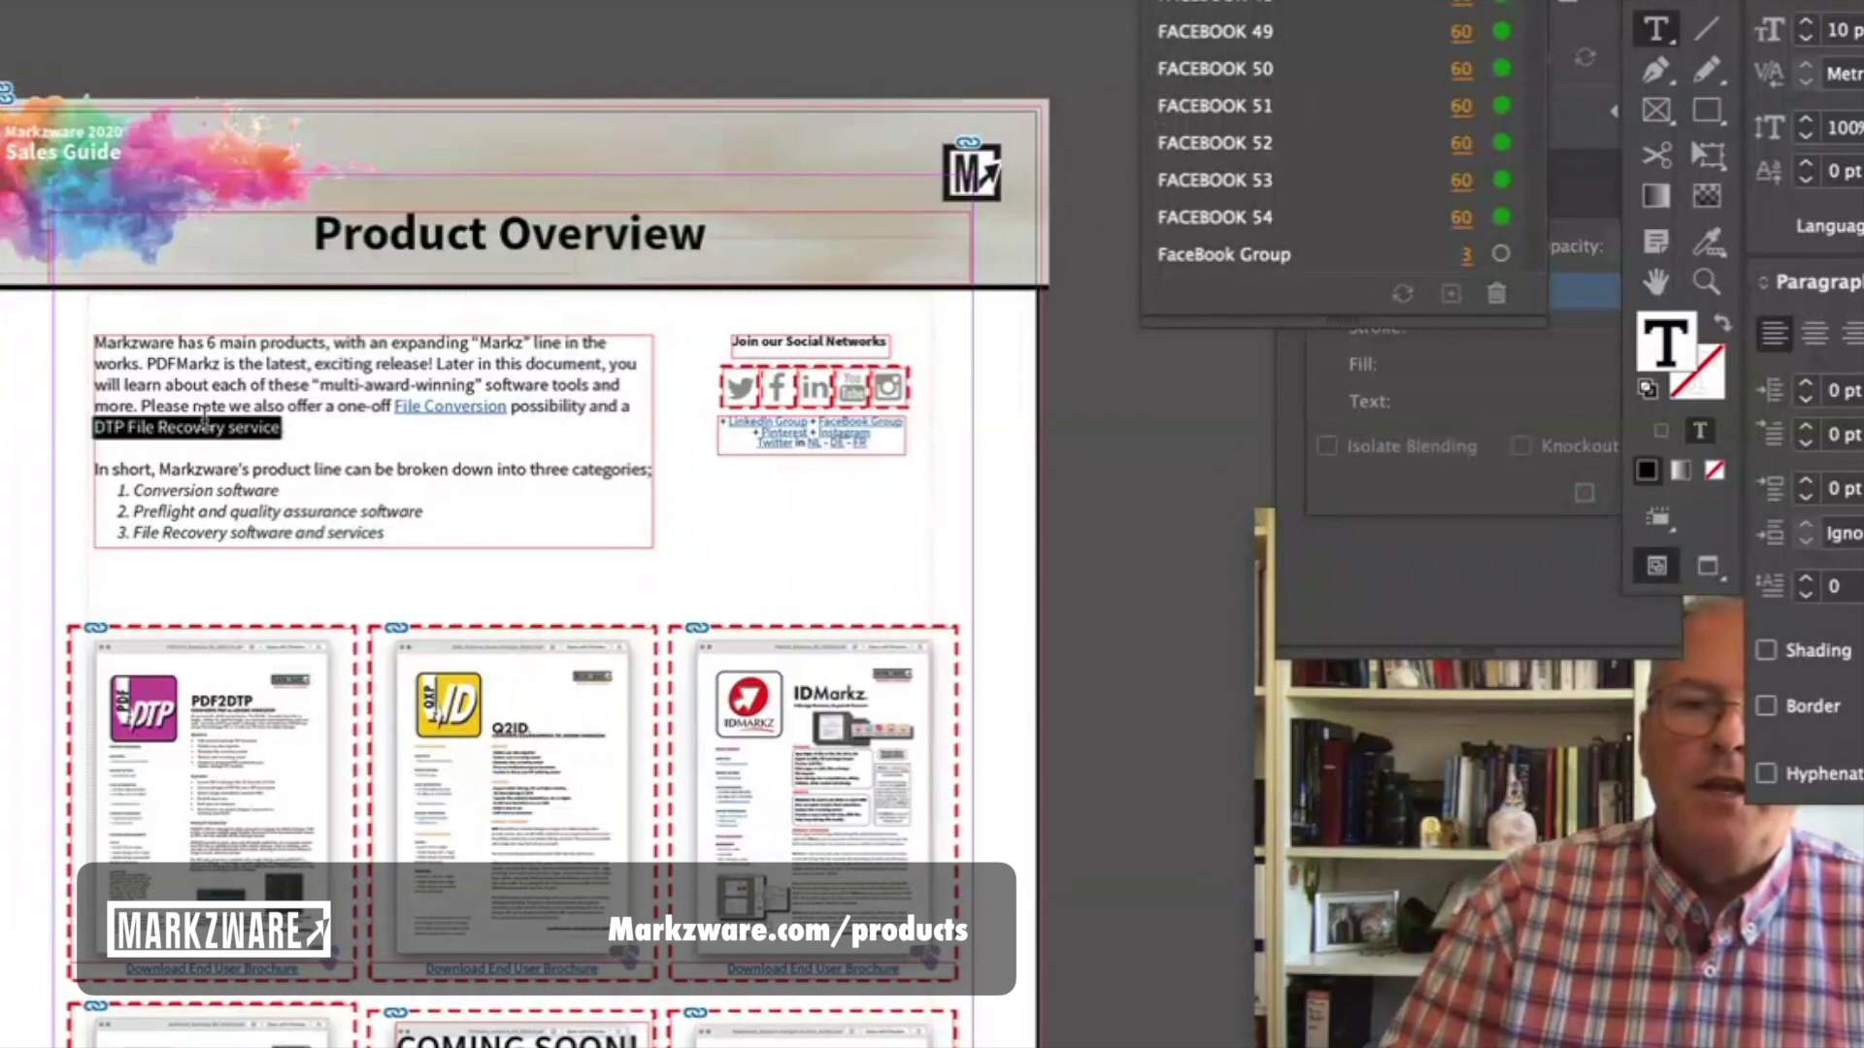